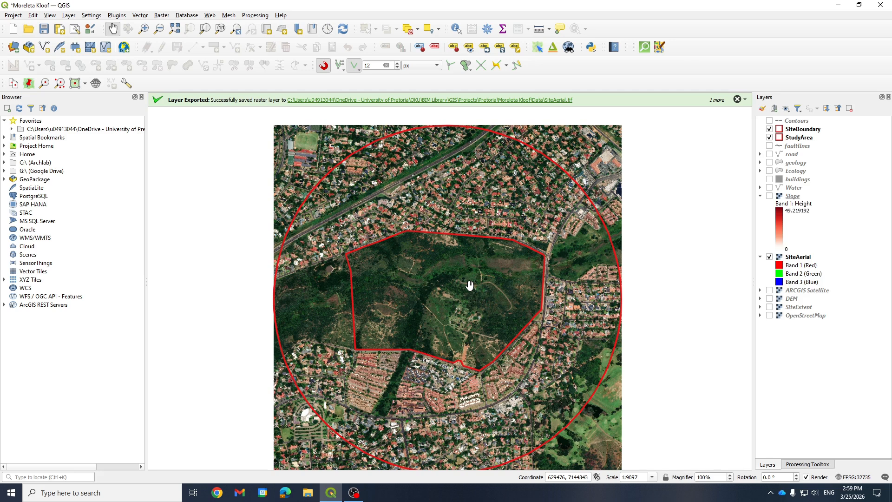
Examine the SiteAerial imagery at several scales, looking at the vegetation and paths inside the red site boundary
scroll(469, 284, "up", 5)
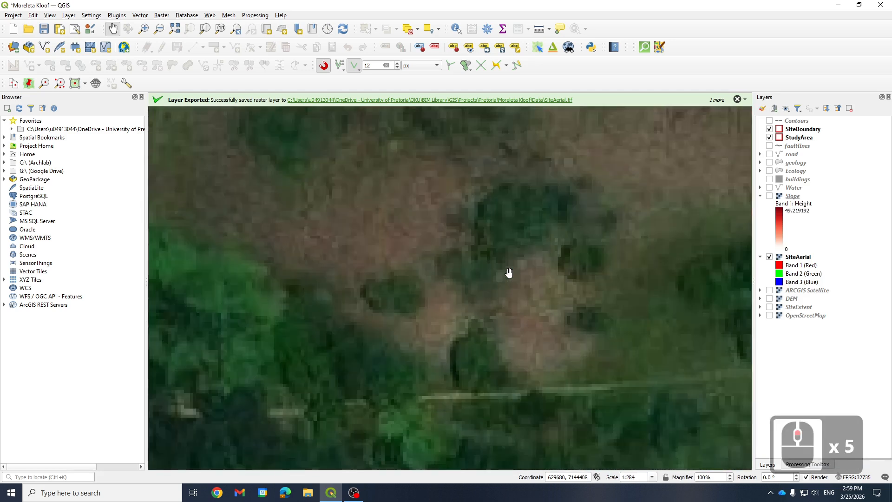
scroll(507, 274, "down", 3)
left_click_drag(410, 274, 582, 238)
left_click_drag(424, 385, 519, 295)
left_click_drag(506, 342, 522, 303)
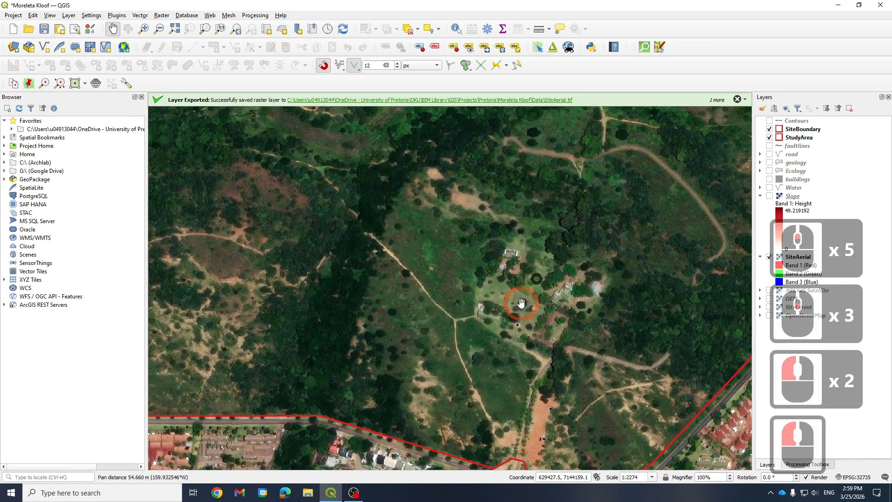
left_click_drag(668, 307, 596, 359)
scroll(455, 250, "down", 2)
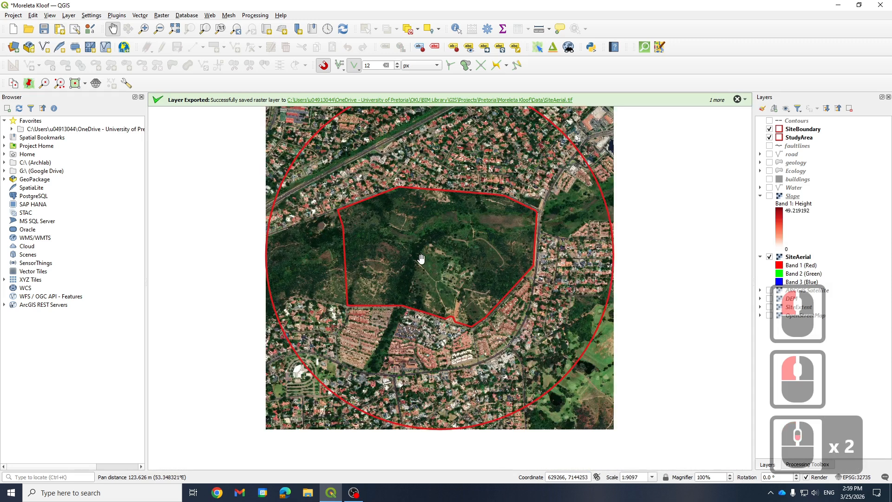
scroll(420, 256, "up", 2)
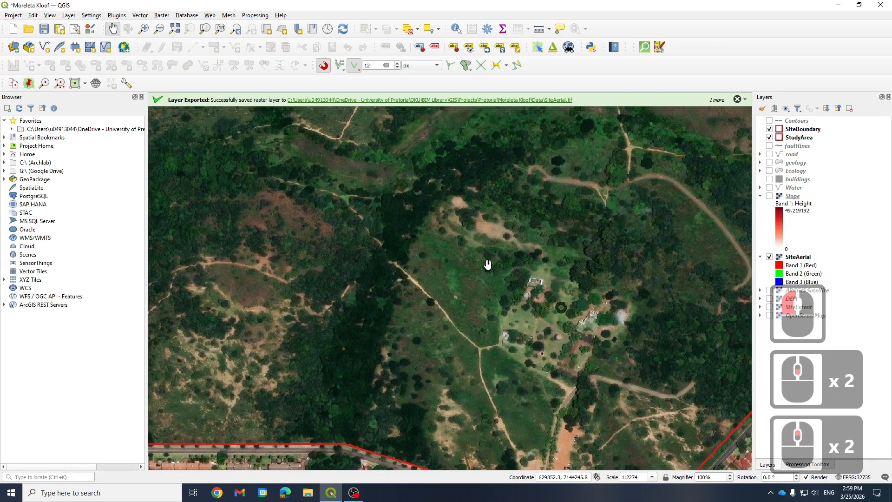
scroll(487, 264, "down", 1)
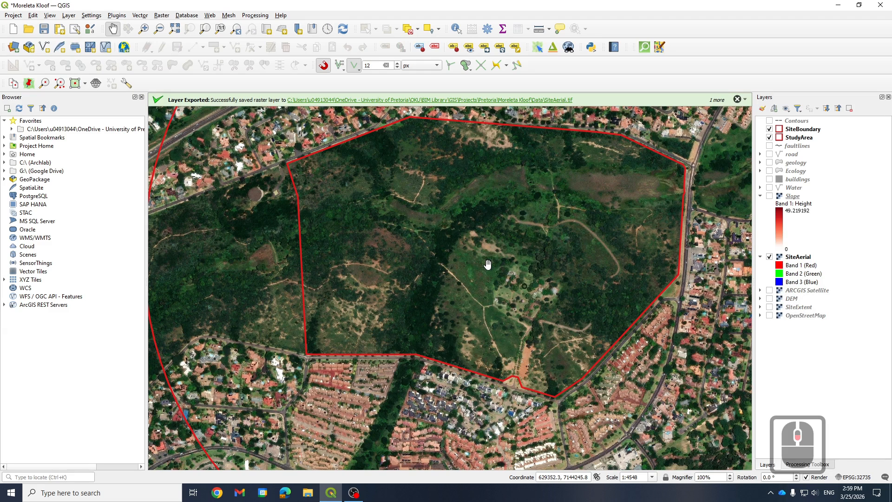
Compare the SiteAerial imagery with the ARCGIS Satellite layer over the study area, then show only SiteAerial again
left_click(769, 290)
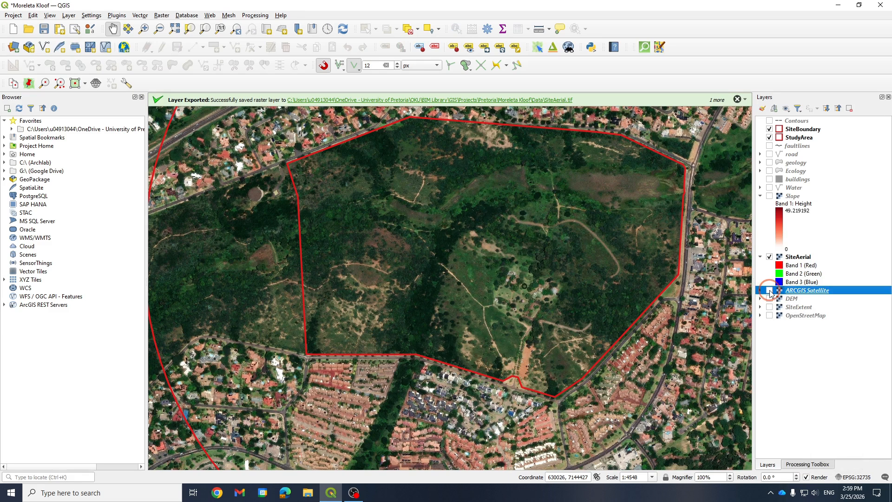
left_click(770, 257)
scroll(372, 335, "down", 3)
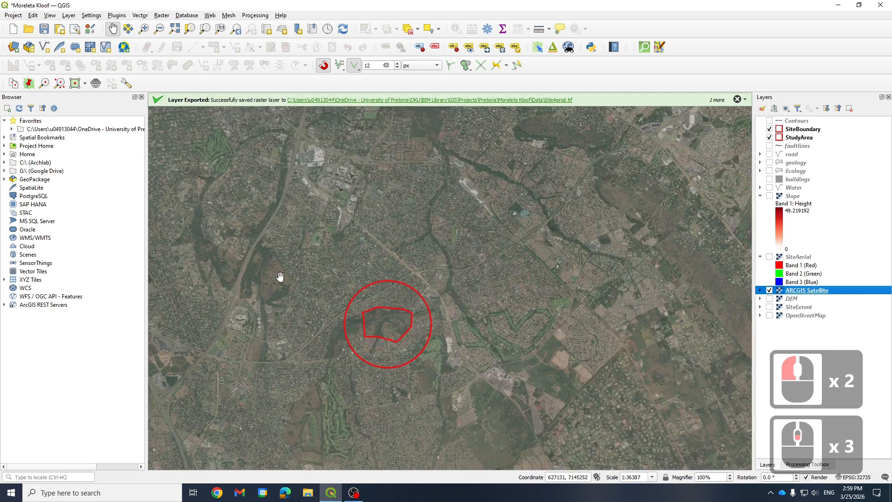
scroll(396, 314, "up", 3)
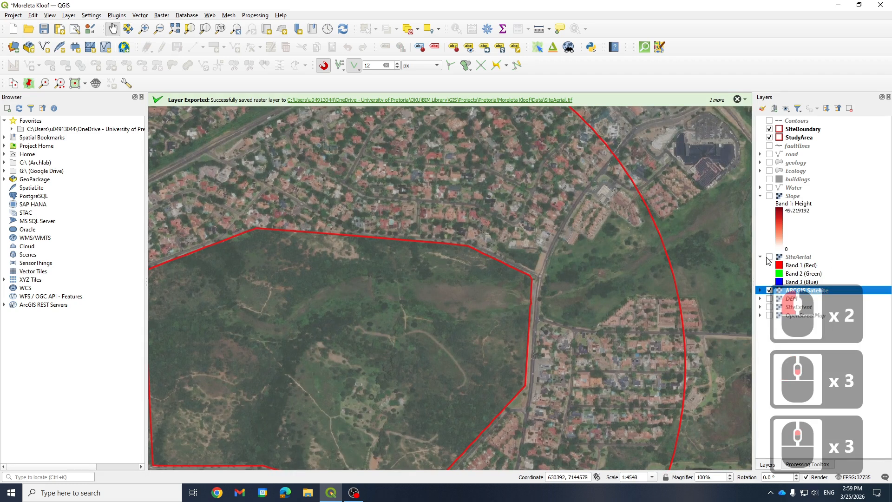
left_click(769, 256)
left_click(769, 290)
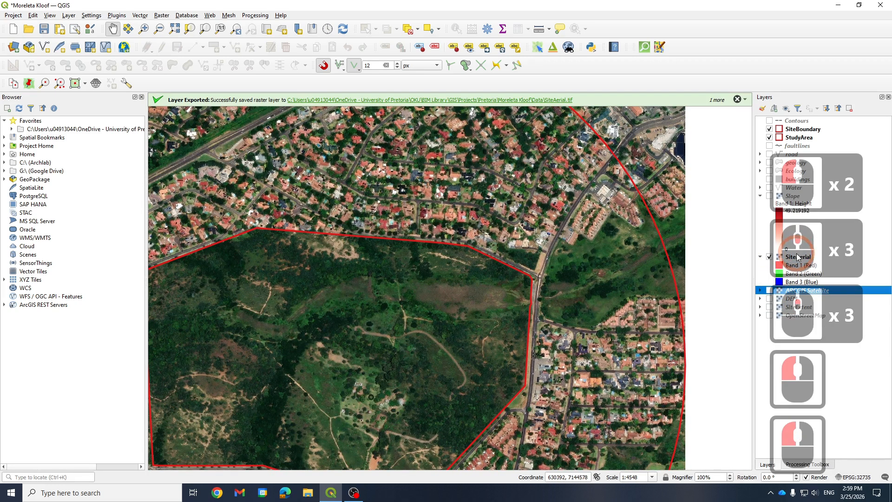
scroll(523, 296, "down", 2)
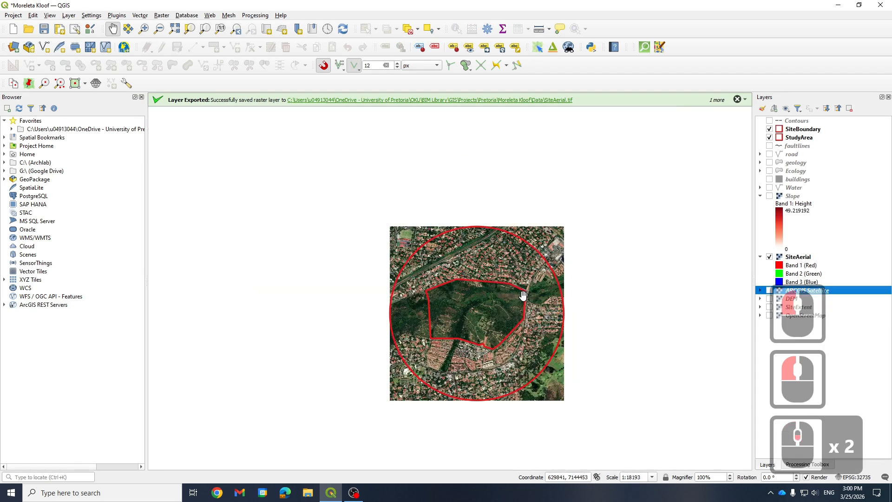
scroll(451, 318, "up", 1)
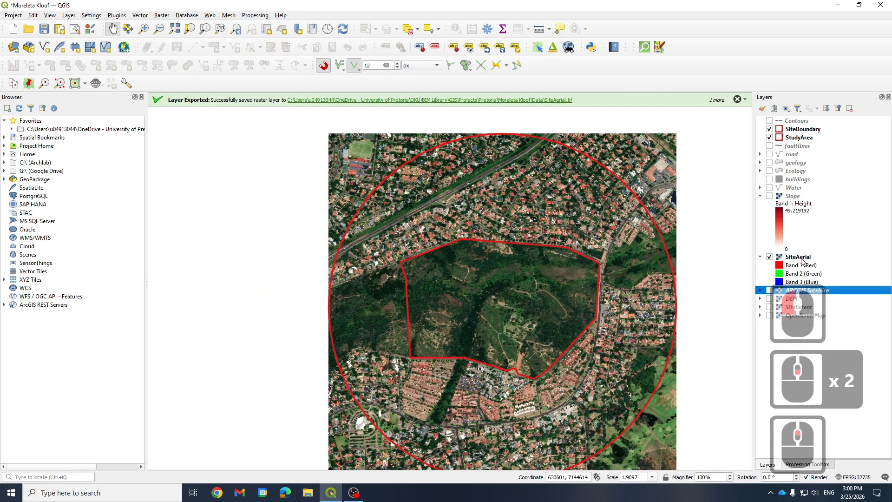
Set up Clip Raster by Mask Layer with SiteAerial as the input and SiteBoundary as the mask
left_click(800, 256)
left_click(812, 465)
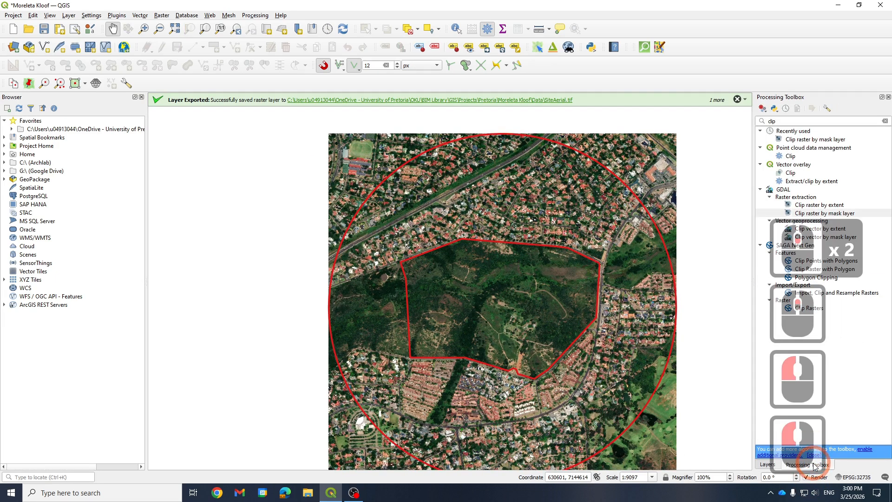
left_click(161, 16)
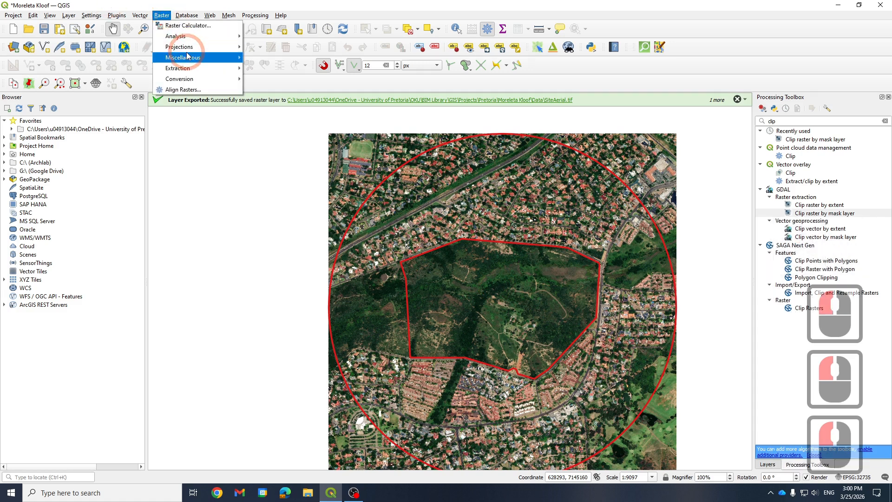
mouse_move(190, 67)
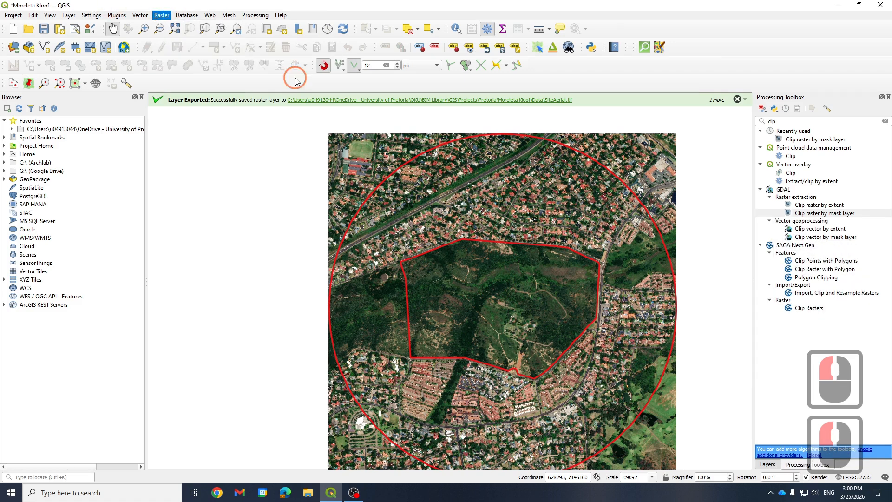
left_click(295, 80)
left_click(179, 126)
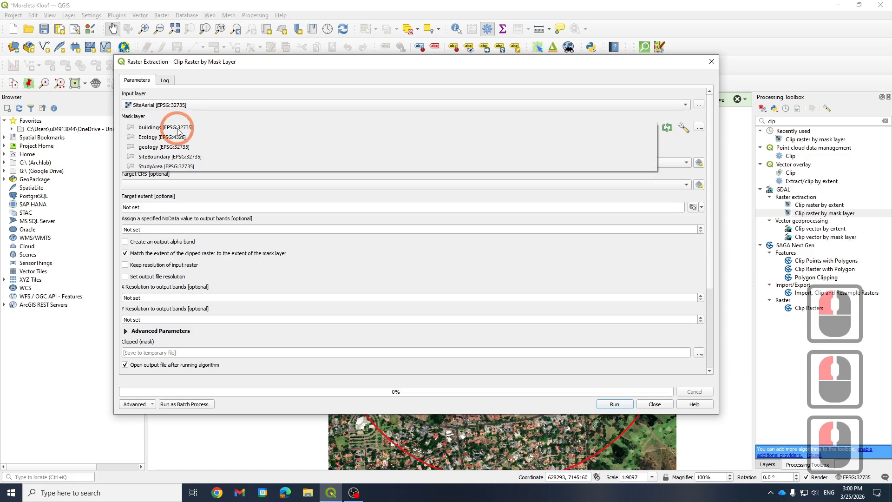
left_click(166, 157)
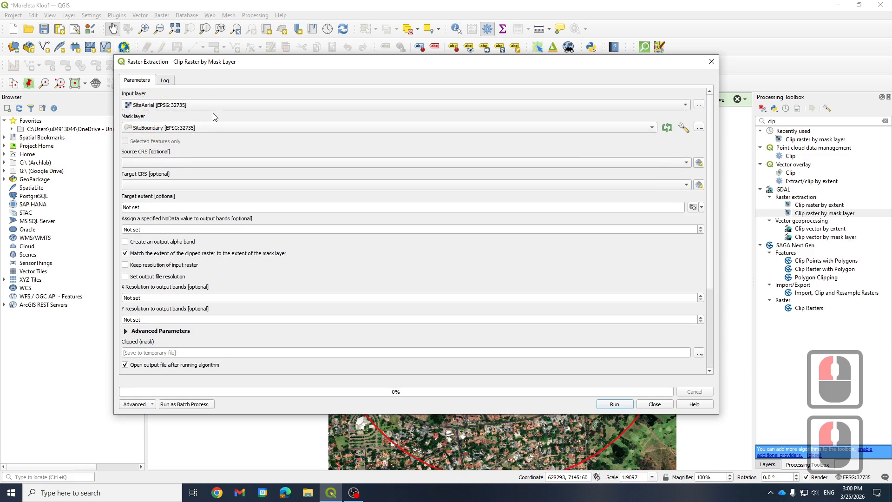
Set the clip's target CRS to the project CRS EPSG:32735 - WGS 84 / UTM zone 35S and run it
left_click(154, 184)
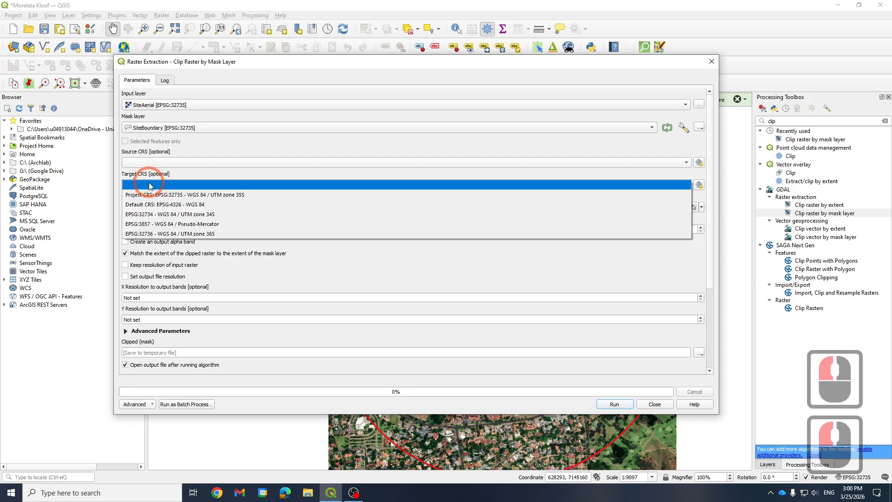
left_click(185, 195)
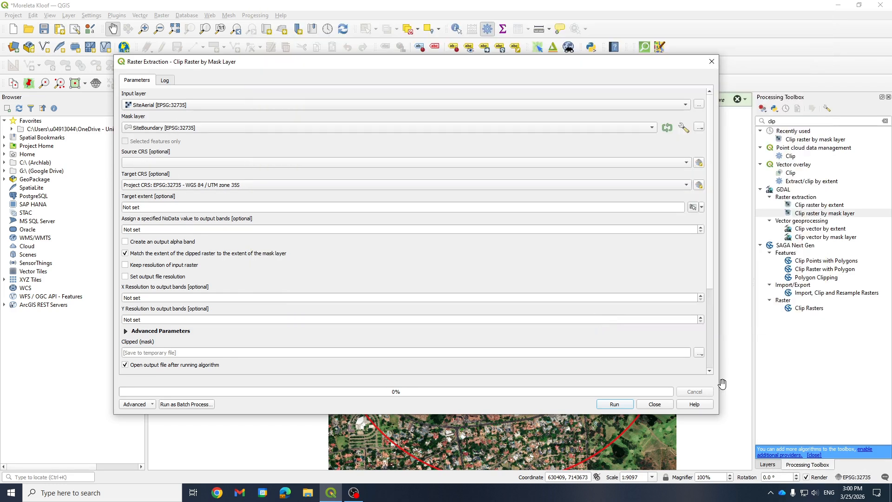
left_click(615, 404)
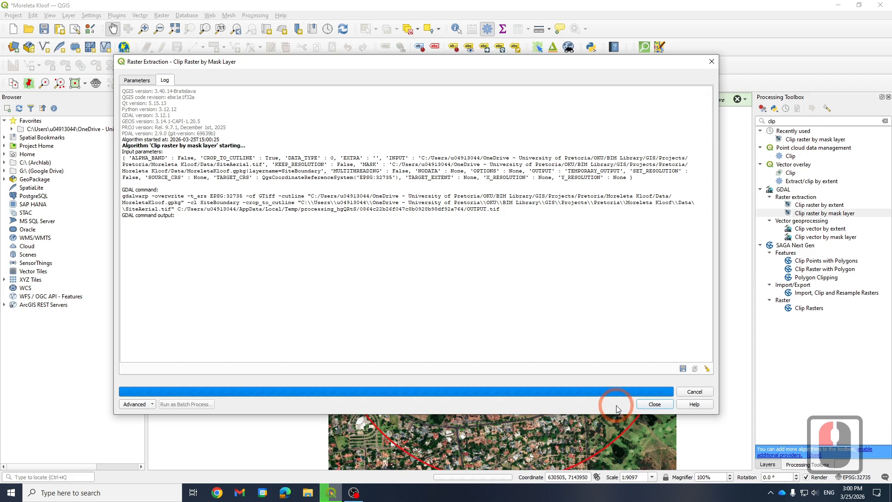
left_click(654, 404)
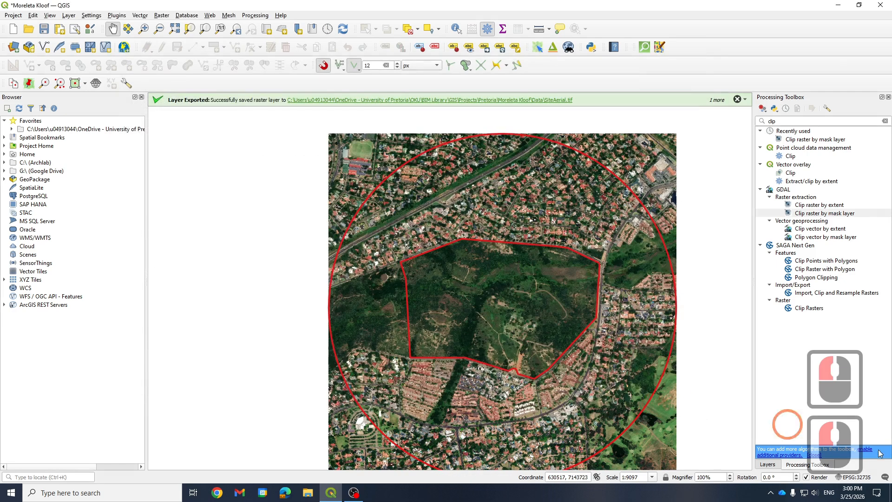
Hide the SiteAerial layer and inspect the clipped raster within the site boundary
left_click(768, 465)
left_click(774, 291)
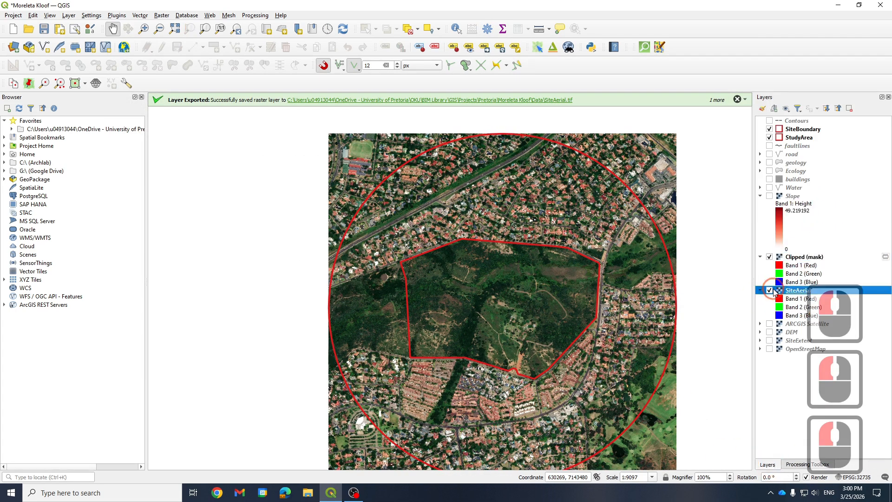
left_click(769, 291)
scroll(395, 369, "up", 2)
scroll(454, 238, "down", 3)
scroll(451, 240, "up", 2)
left_click_drag(506, 248, 519, 303)
Set up a GeoTIFF export of the Clipped (mask) layer with the file name Planting
right_click(811, 257)
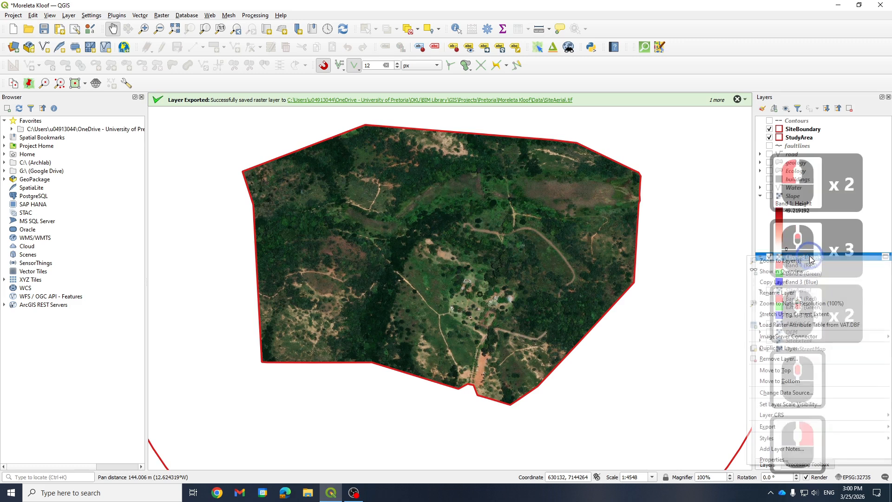
mouse_move(769, 426)
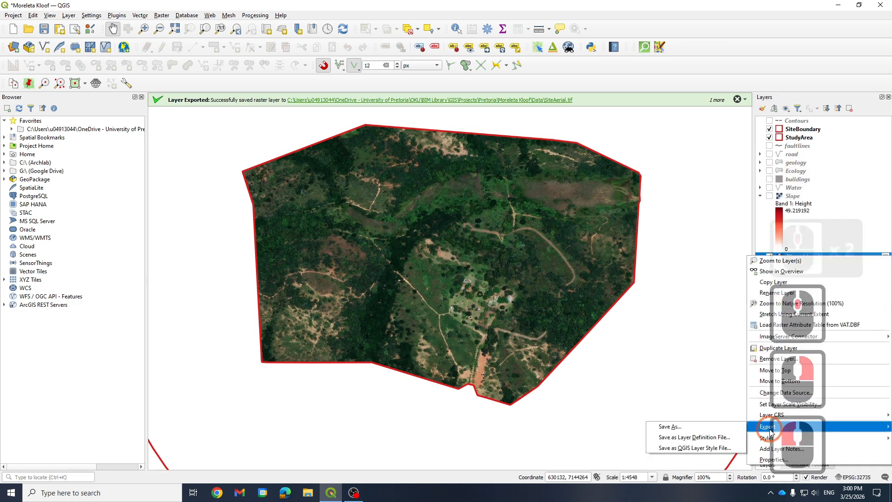
left_click(672, 428)
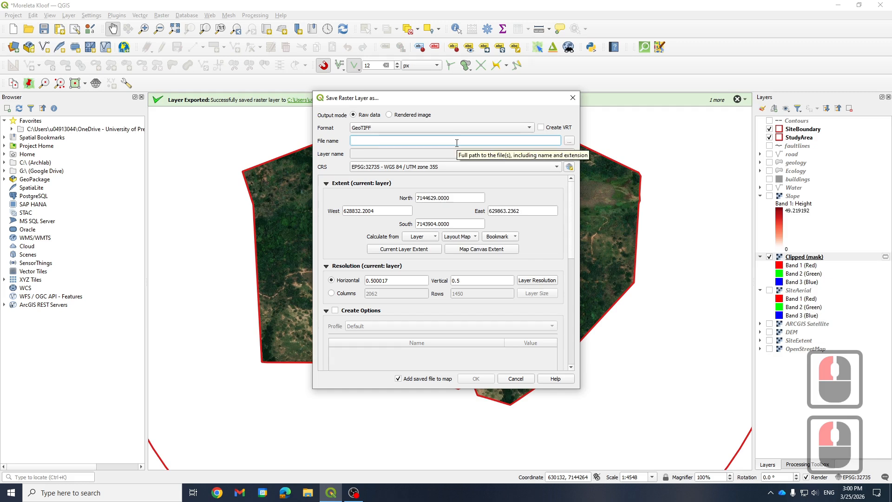
type("P")
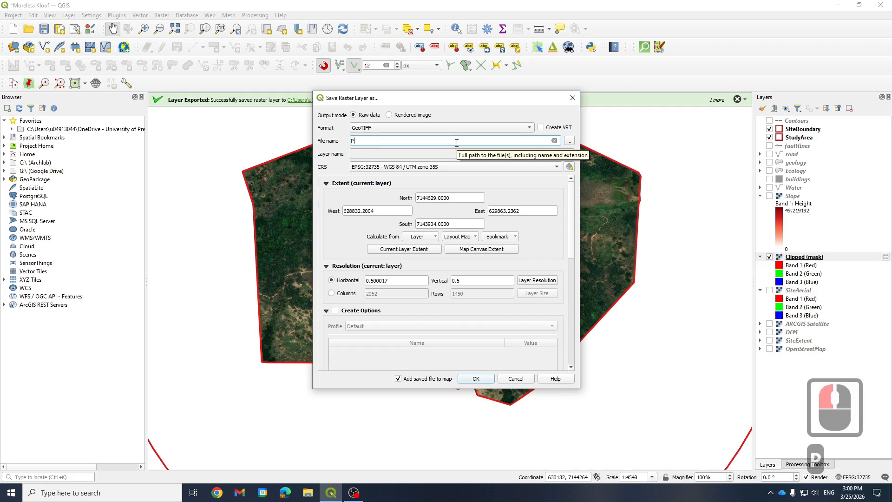
type("lanting")
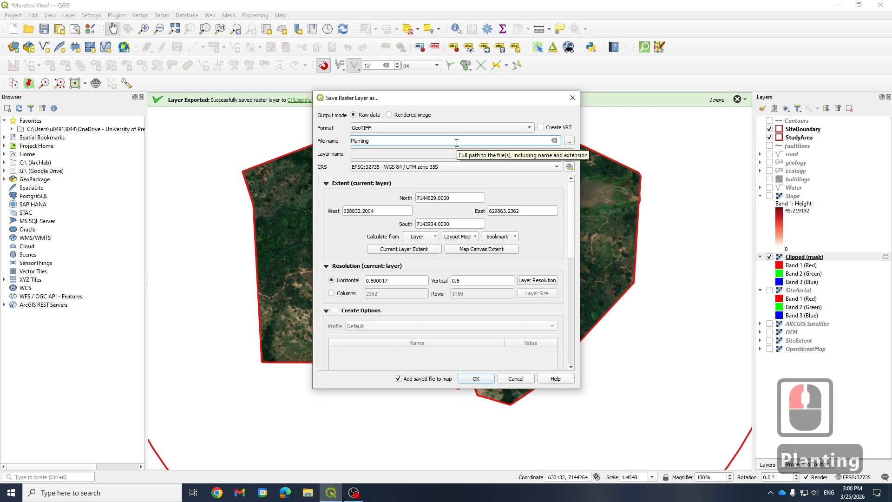
Set the export's CRS to the project CRS EPSG:32735 - WGS 84 / UTM zone 35S
triple_click(413, 280)
double_click(473, 281)
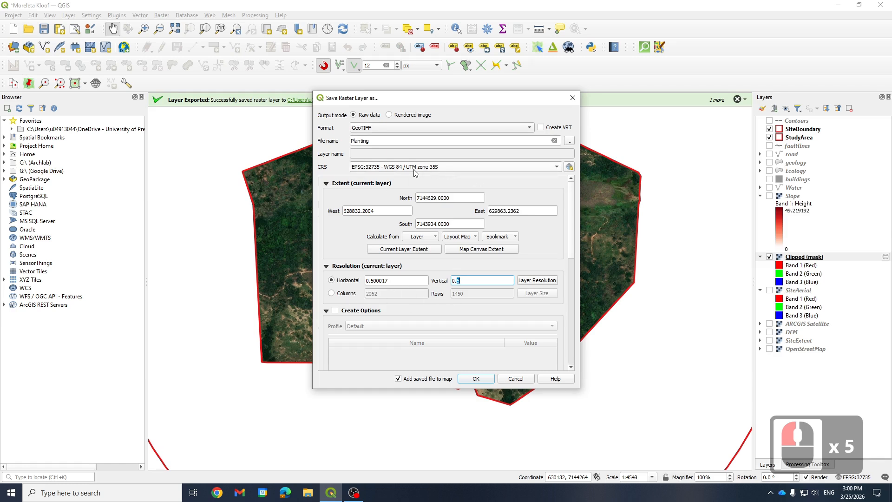
left_click(456, 170)
left_click(442, 167)
left_click(442, 166)
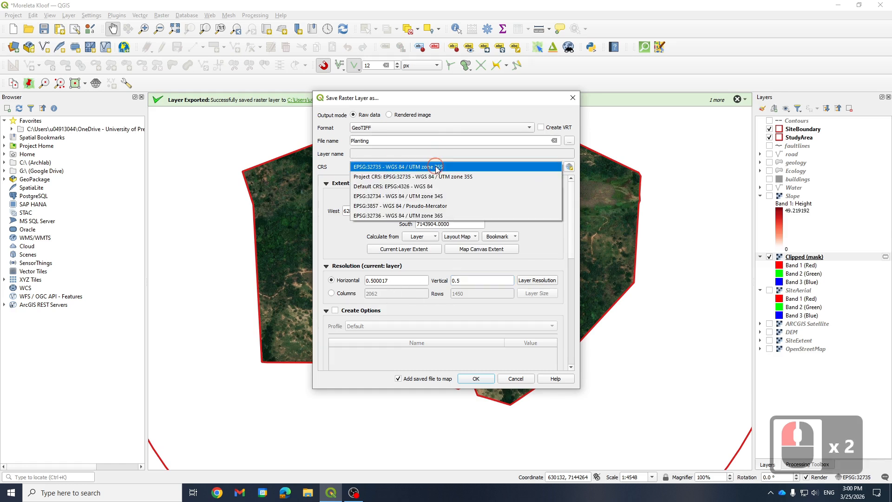
left_click(435, 176)
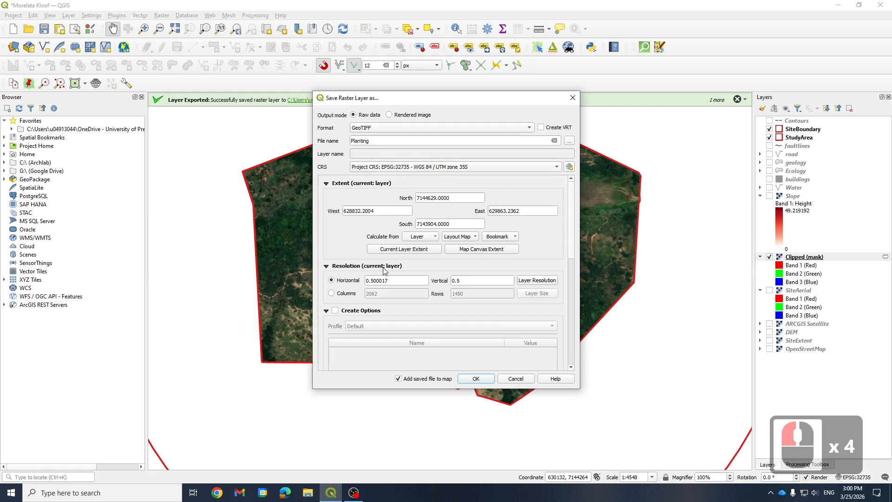
Set the export's horizontal resolution to 0.5 to match the vertical one, and save the raster
left_click_drag(401, 283, 372, 286)
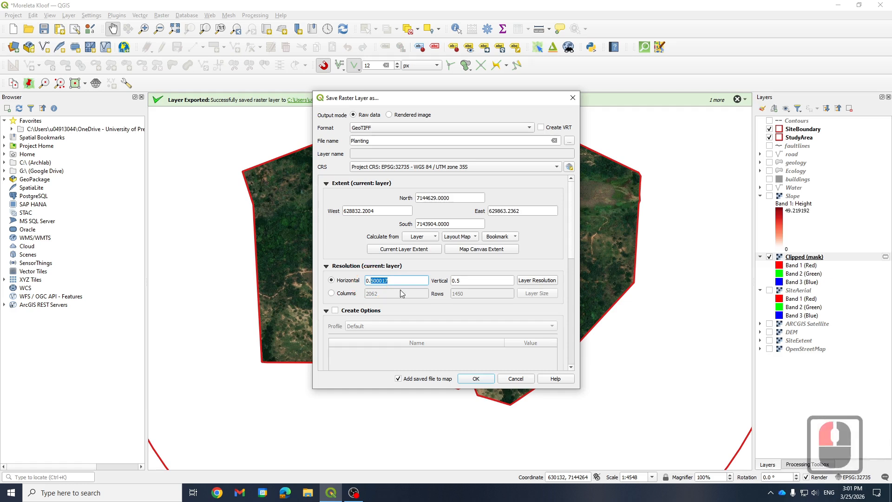
type("6")
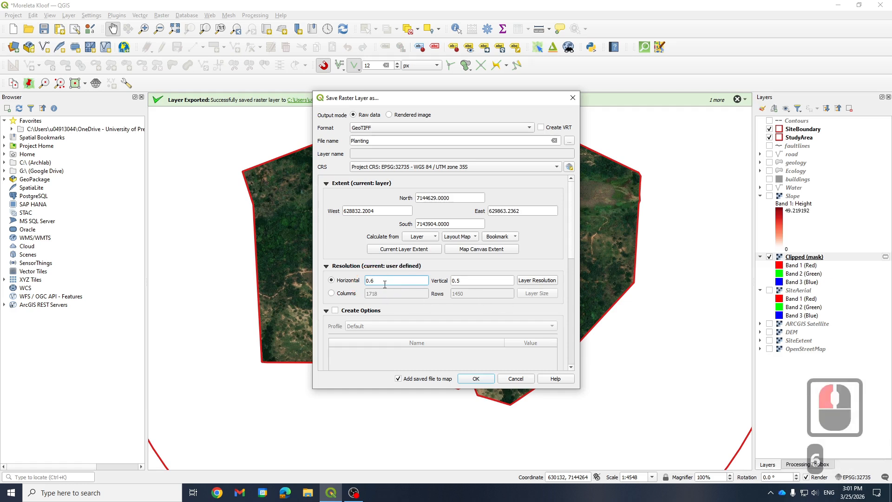
key("BackSpace")
type("5")
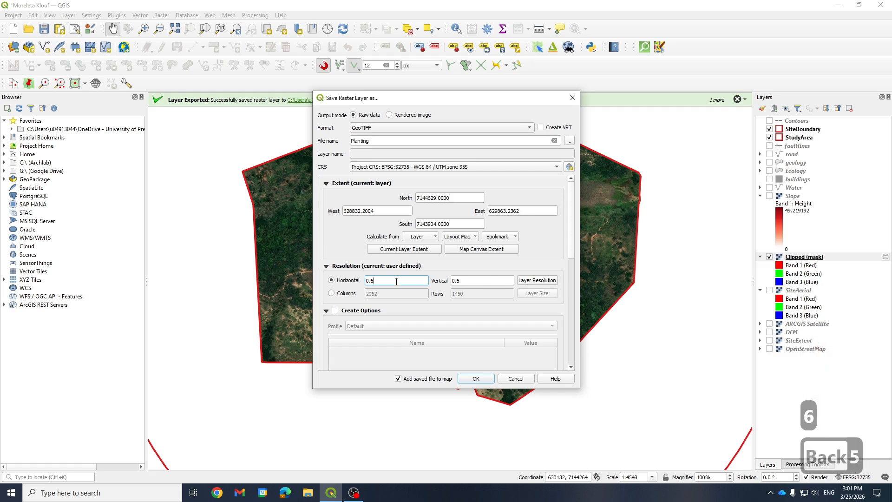
left_click_drag(481, 281, 495, 302)
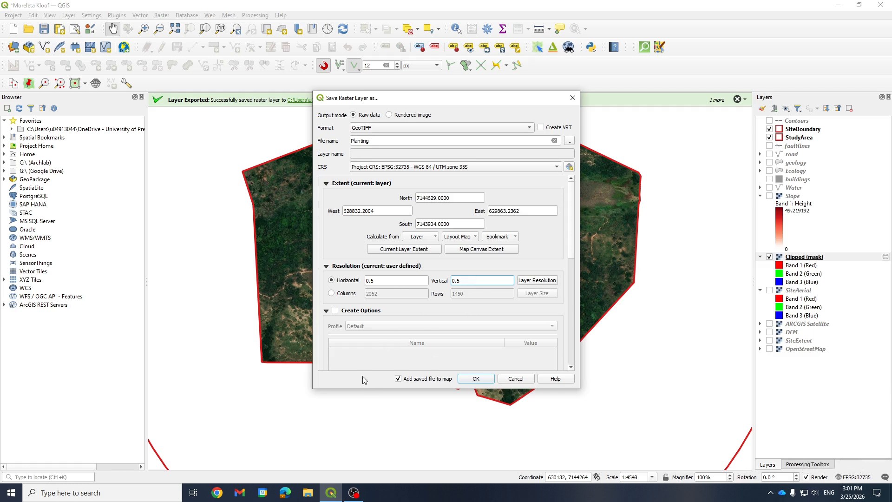
left_click(476, 379)
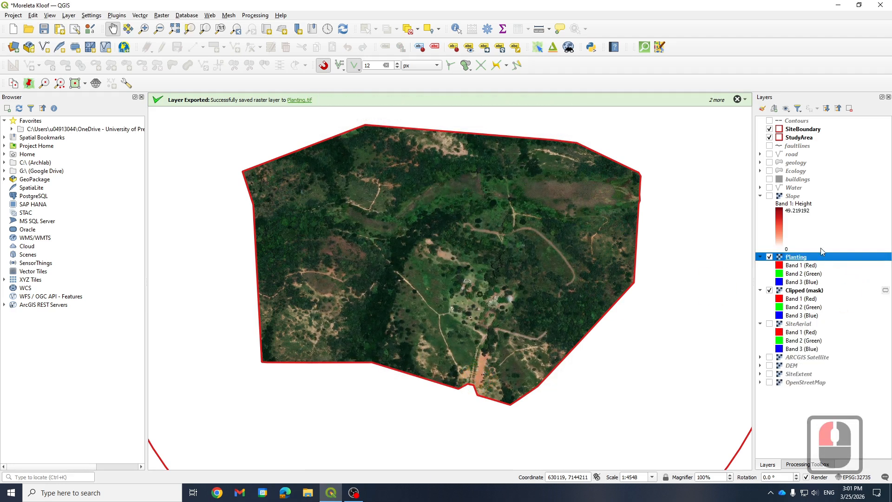
Remove the temporary Clipped (mask) layer from the project
left_click(793, 291)
left_click(850, 108)
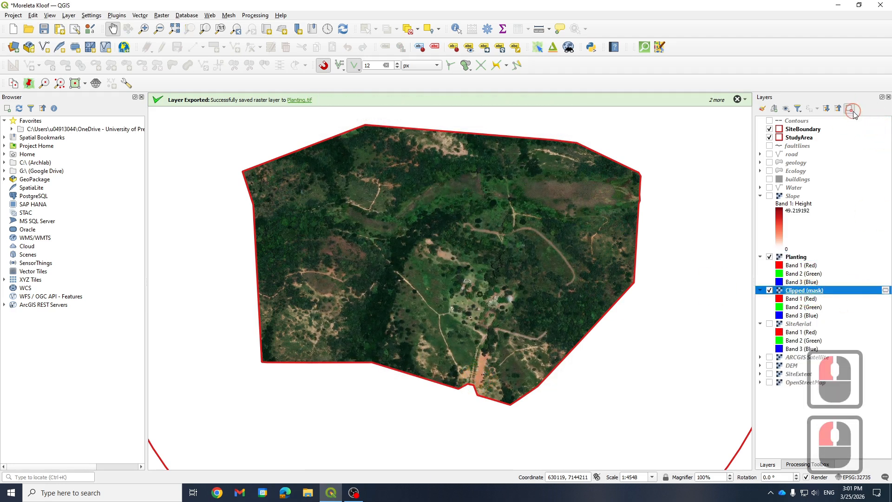
left_click(428, 256)
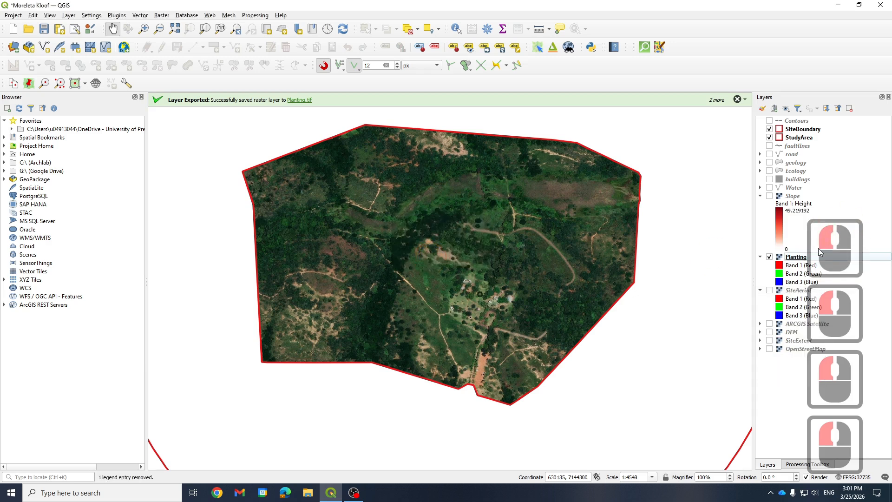
Toggle the Planting layer off and on to check the exported raster inside the site boundary
left_click(790, 259)
left_click(770, 257)
left_click(770, 257)
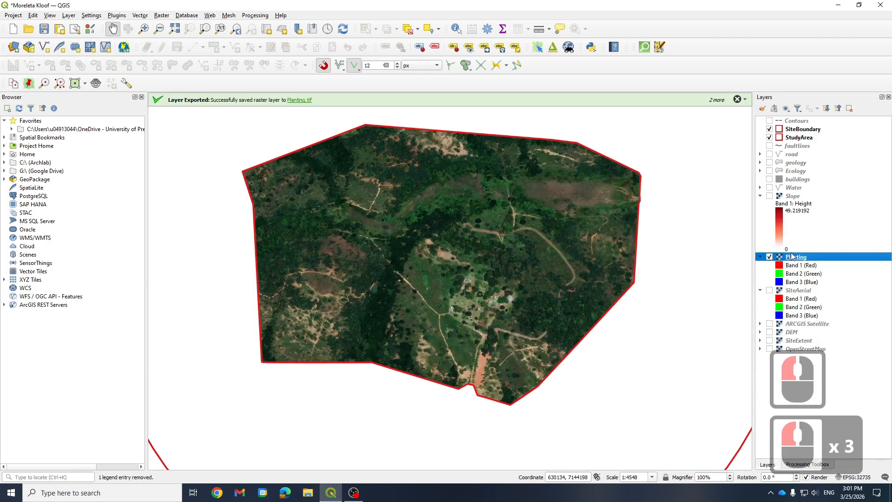
left_click(794, 256)
left_click(796, 259)
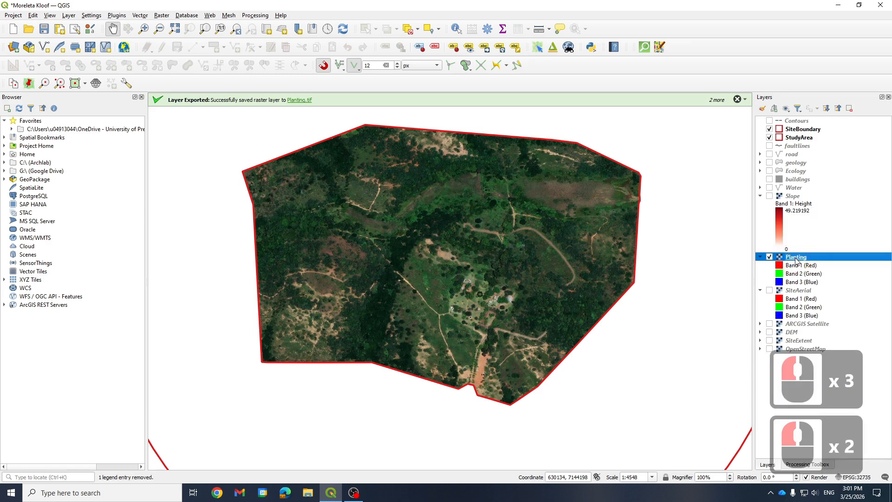
Open the Planting layer's source settings, browse for its source file, and cut the Planting raster from the Documents folder
right_click(796, 261)
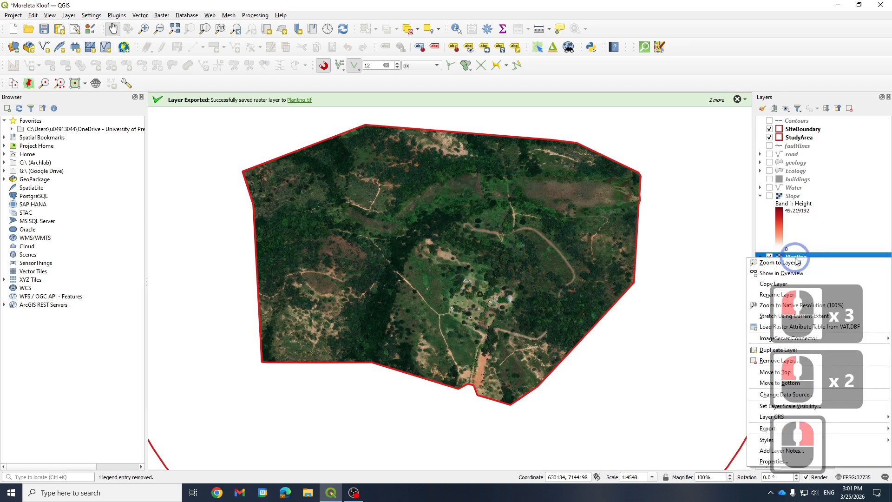
left_click(767, 462)
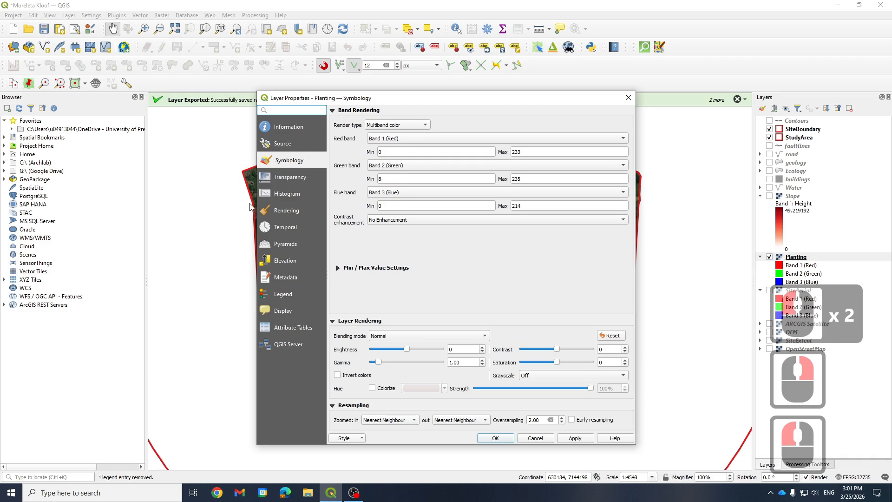
left_click(292, 144)
left_click(383, 215)
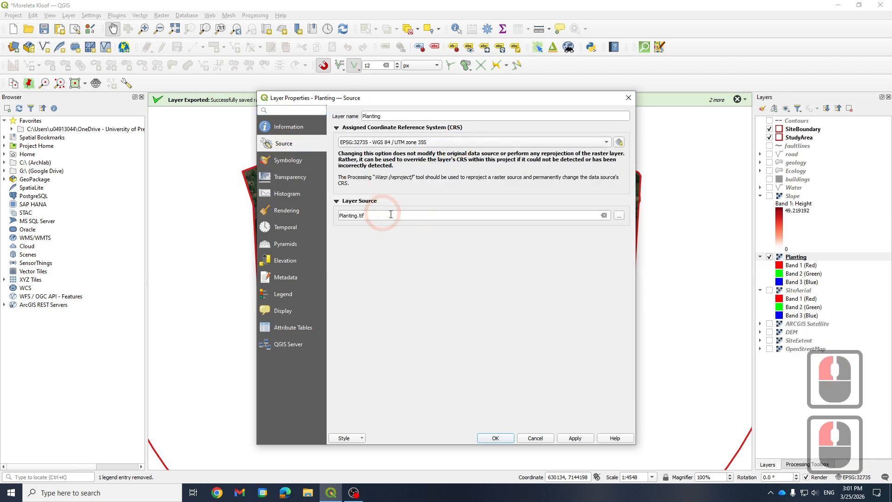
left_click(619, 216)
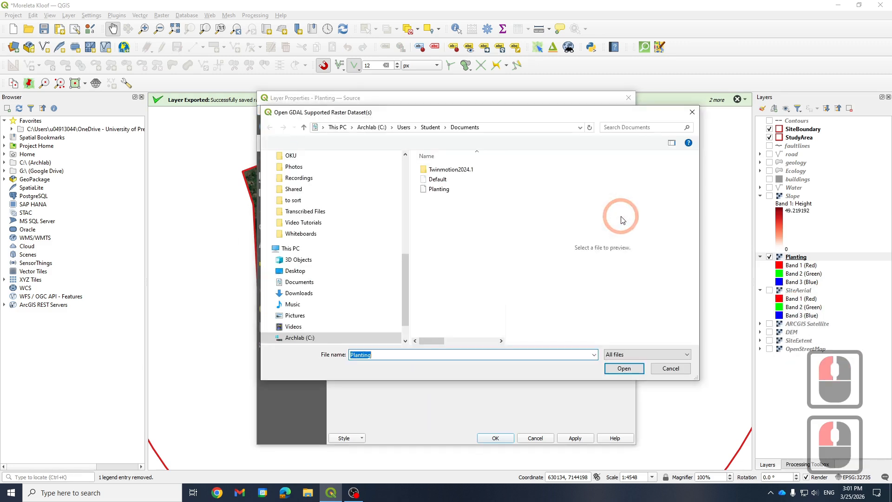
left_click(438, 189)
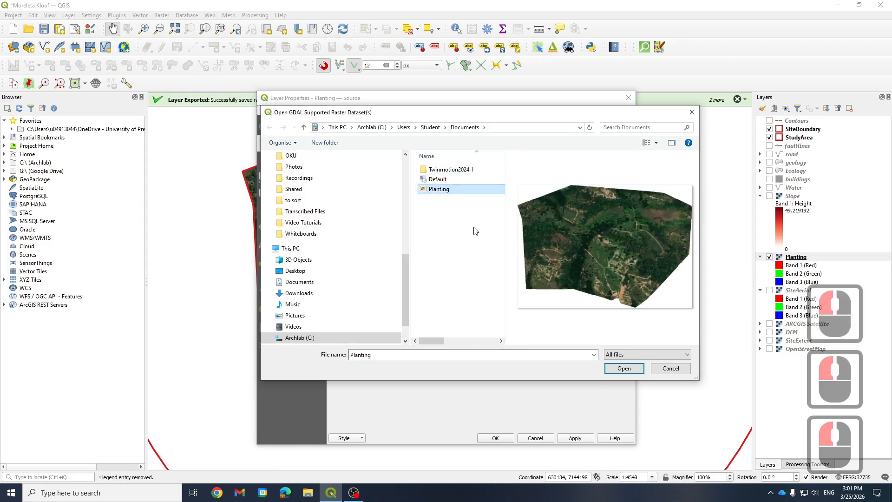
key("ctrl+x")
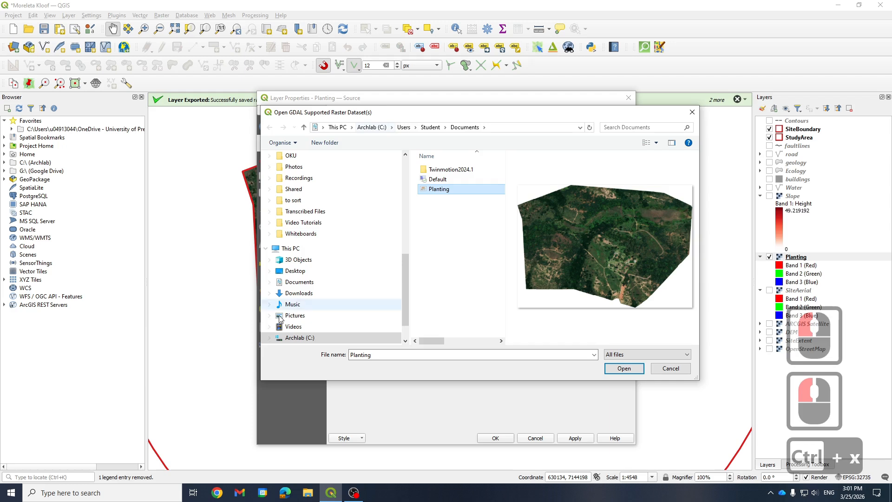
Browse to the Moreleta Kloof project's Data folder through OKU, BIM Library, GIS, Projects and Pretoria
scroll(288, 187, "up", 6)
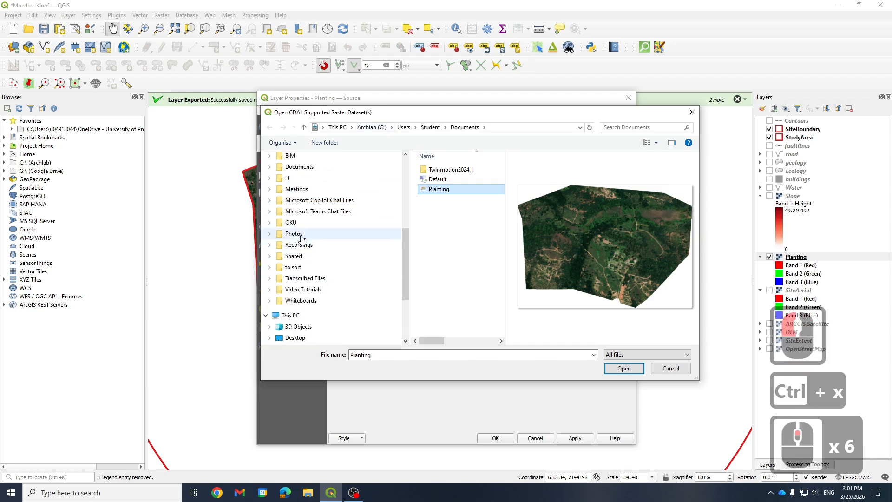
double_click(293, 223)
left_click(317, 302)
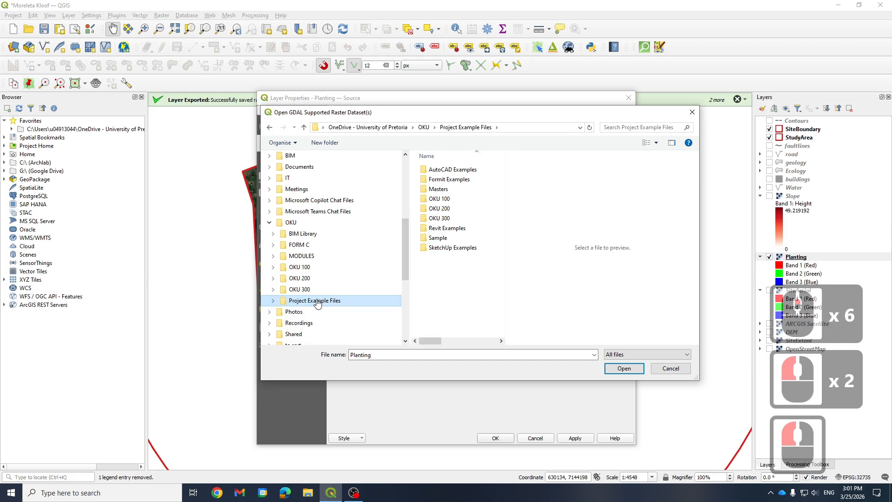
left_click(293, 233)
left_click(432, 218)
double_click(433, 209)
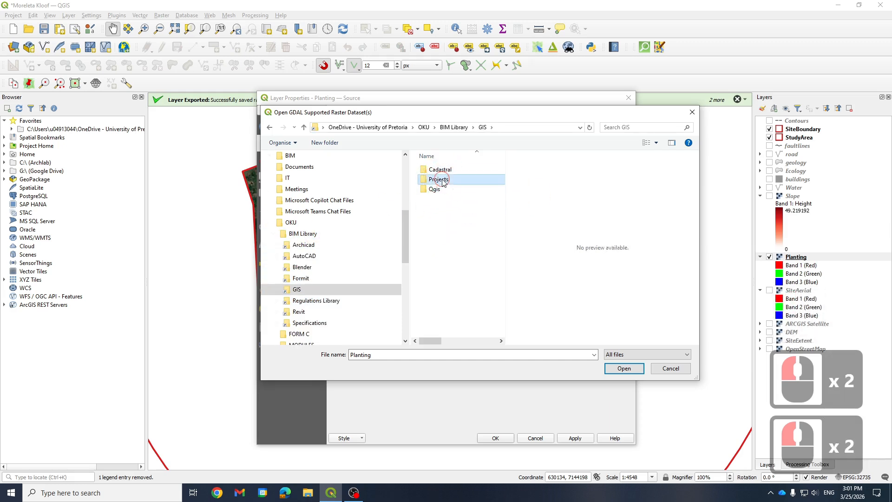
double_click(443, 181)
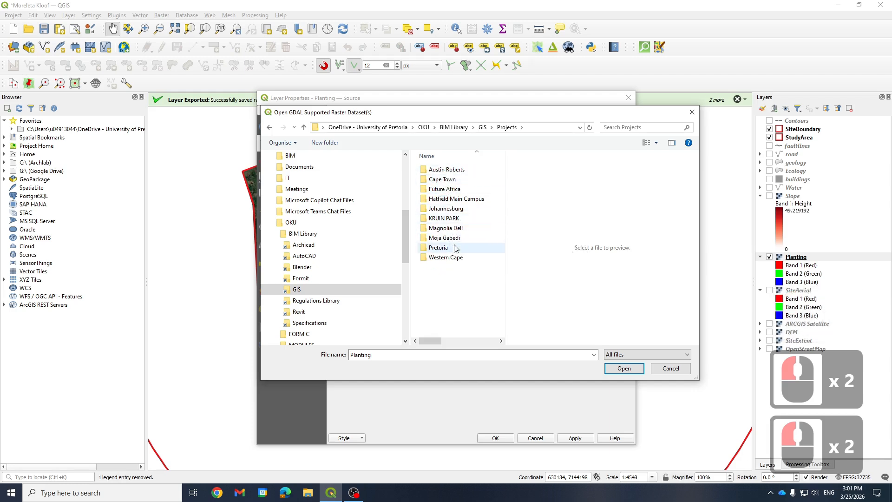
double_click(439, 248)
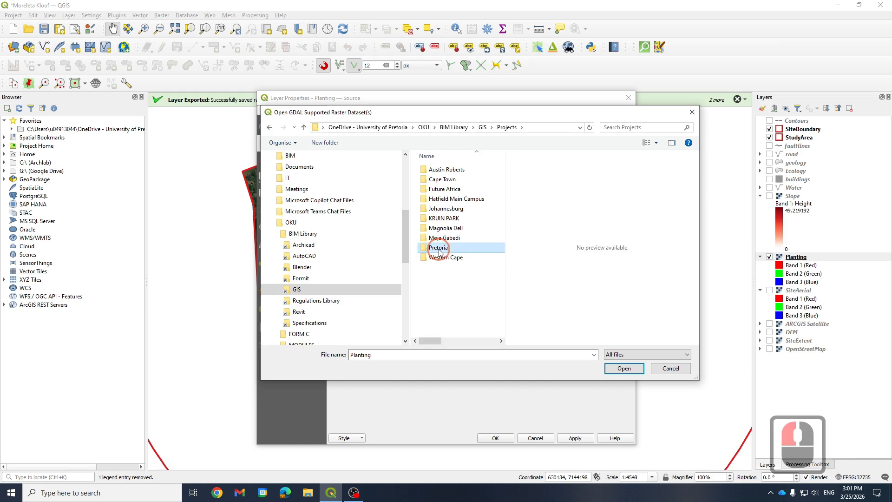
double_click(447, 189)
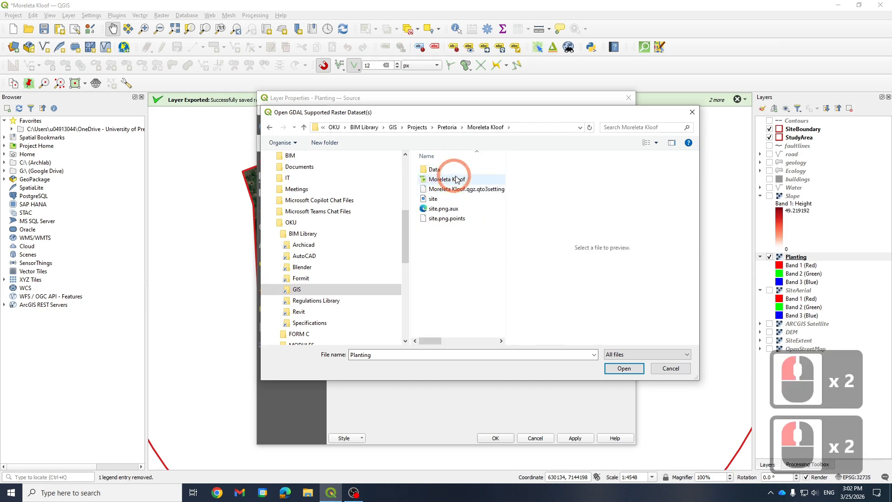
double_click(433, 170)
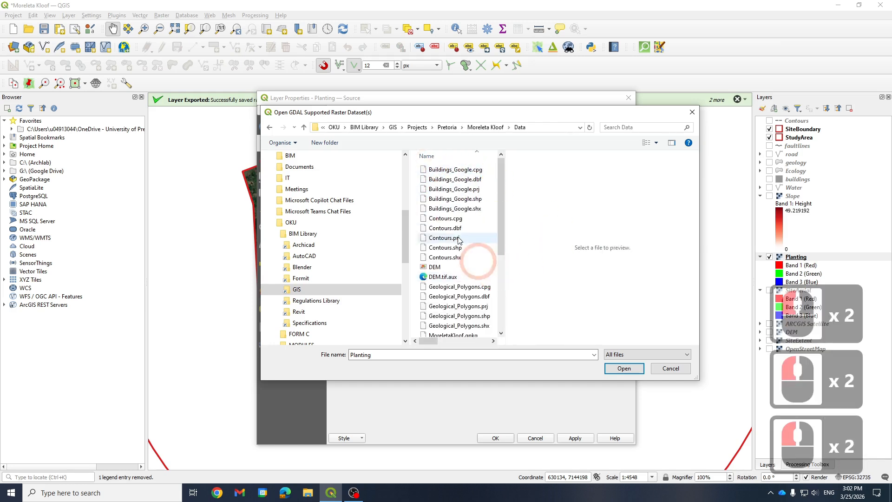
Try to open Planting from the Data folder as the layer's source, and close the file browser and layer properties
scroll(462, 302, "down", 7)
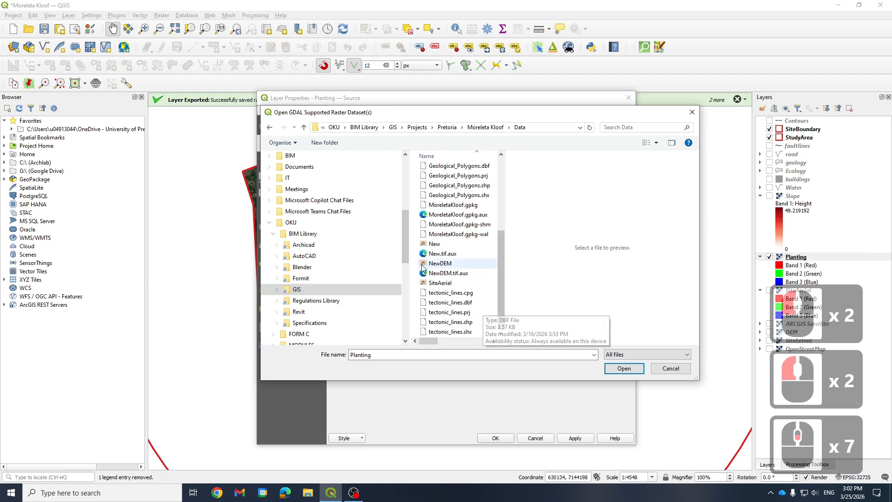
scroll(481, 321, "down", 5)
left_click(631, 370)
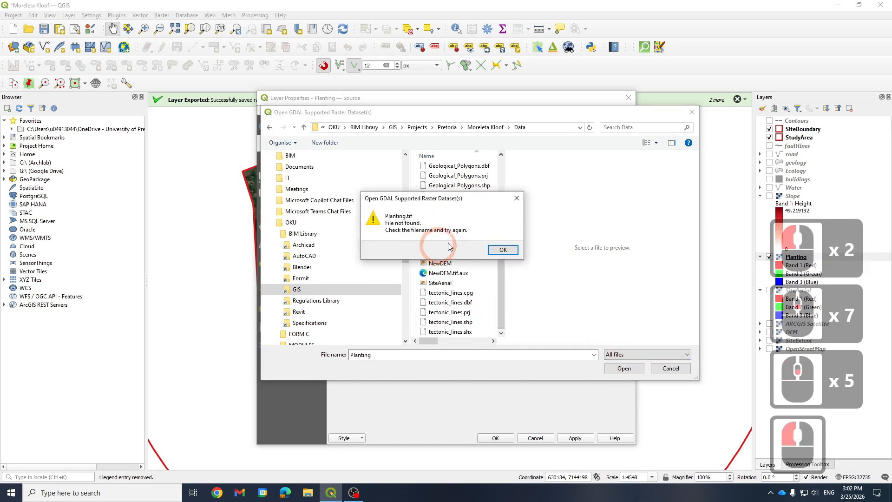
left_click(503, 250)
left_click(455, 232)
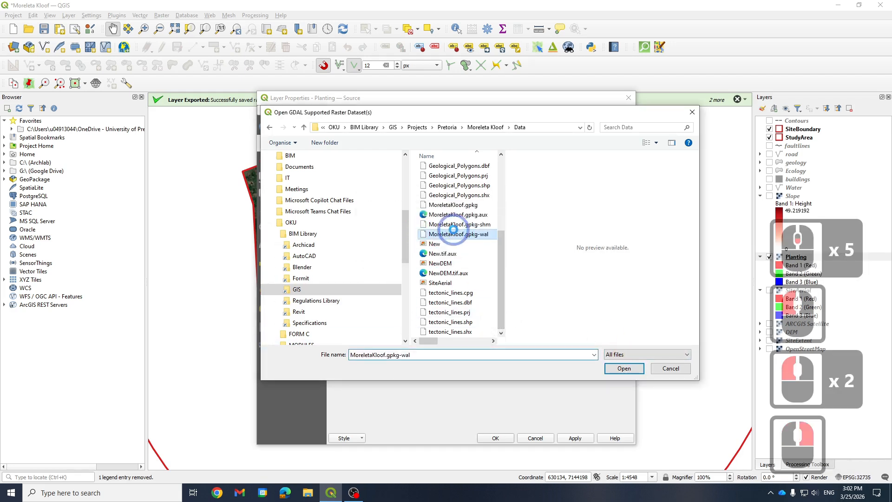
right_click(455, 232)
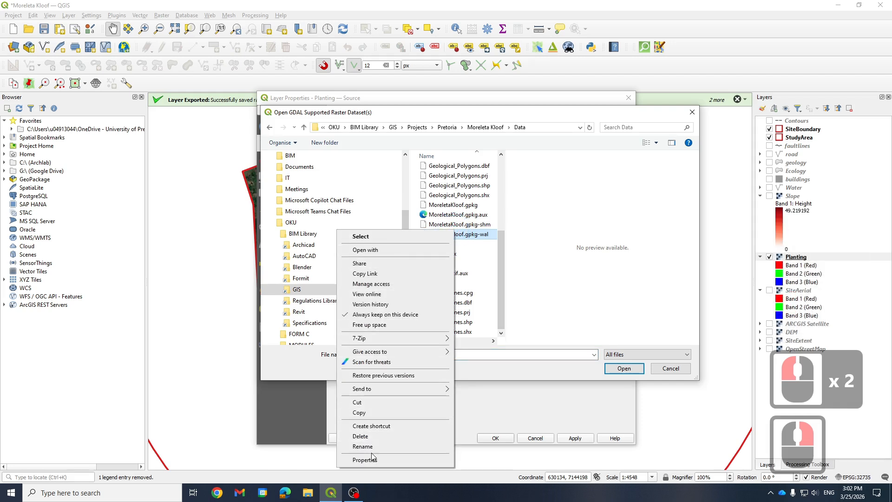
left_click(629, 319)
left_click(674, 370)
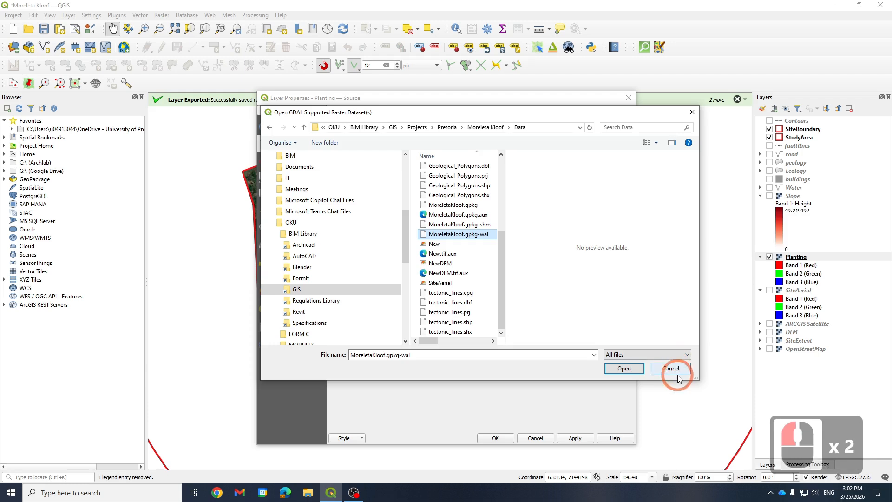
left_click(441, 271)
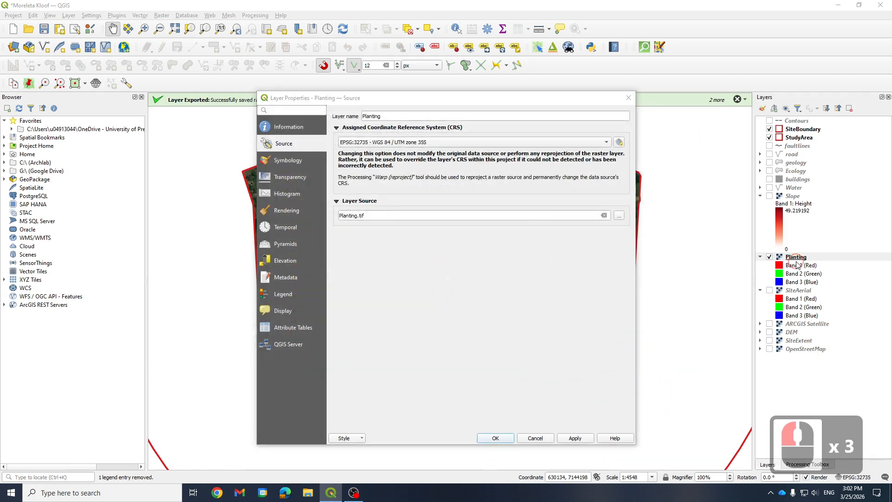
left_click(497, 124)
left_click(629, 98)
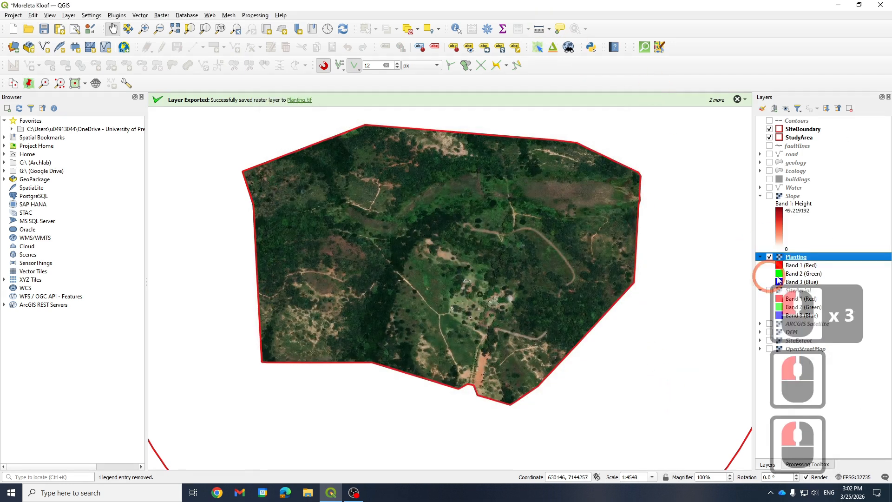
Remove the Planting layer from the project
right_click(790, 257)
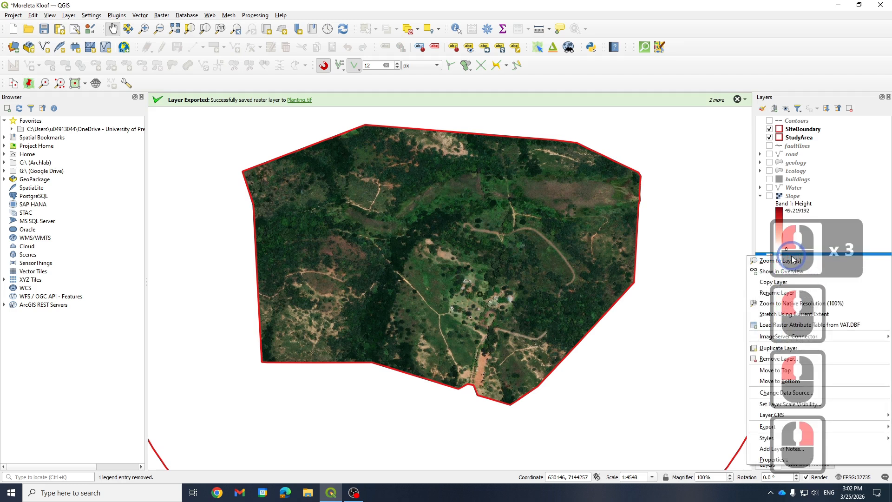
left_click(786, 359)
left_click(429, 256)
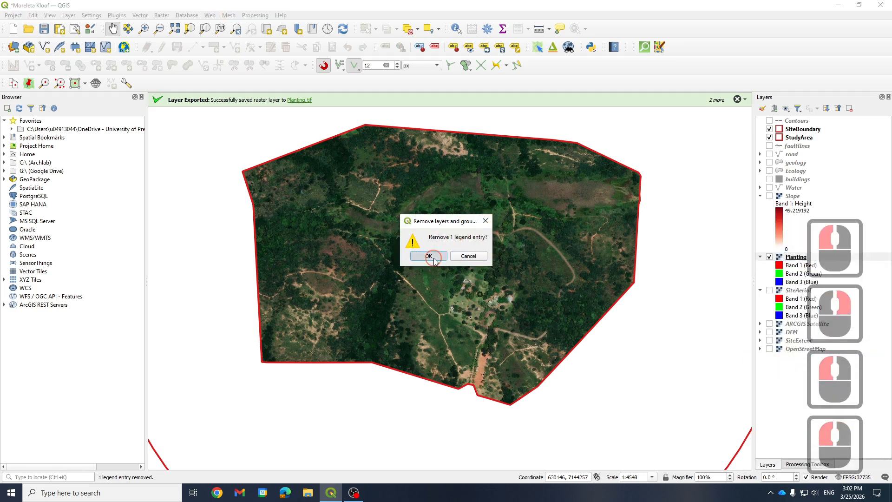
Switch to File Explorer and open the Documents folder to look for the Planting raster
left_click(310, 492)
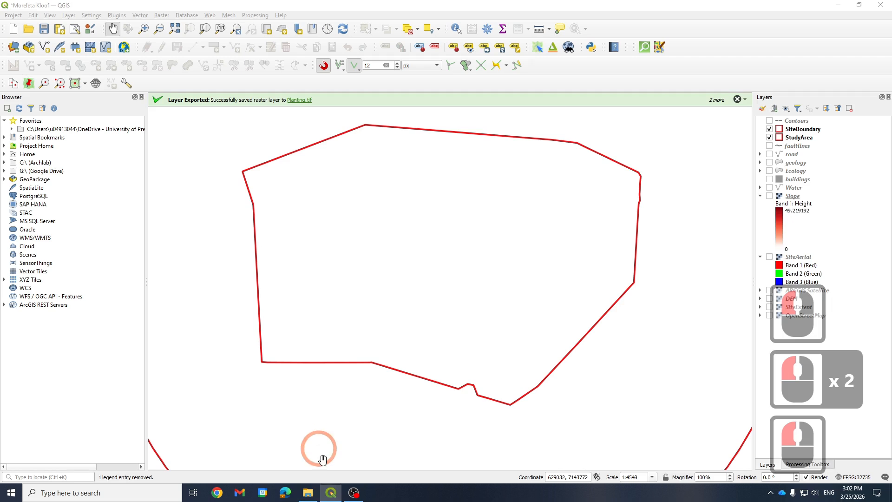
left_click(630, 5)
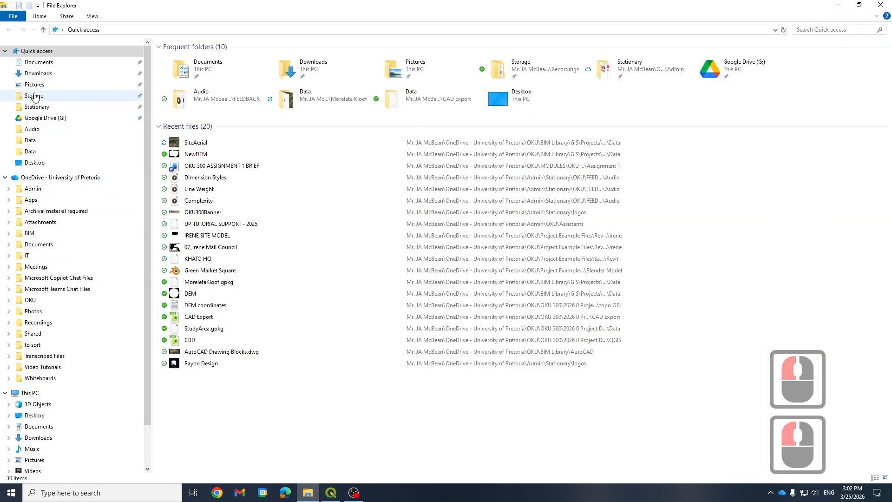
left_click(39, 62)
left_click(273, 291)
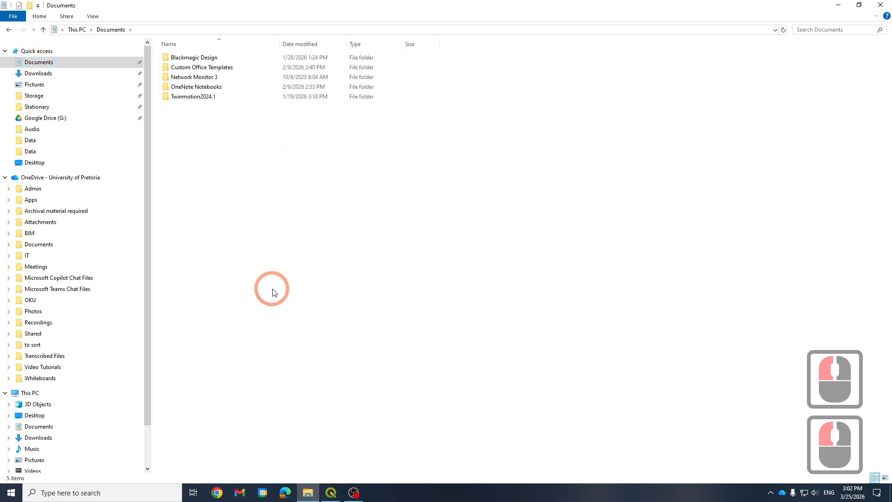
left_click(219, 141)
left_click(283, 213)
left_click(283, 213)
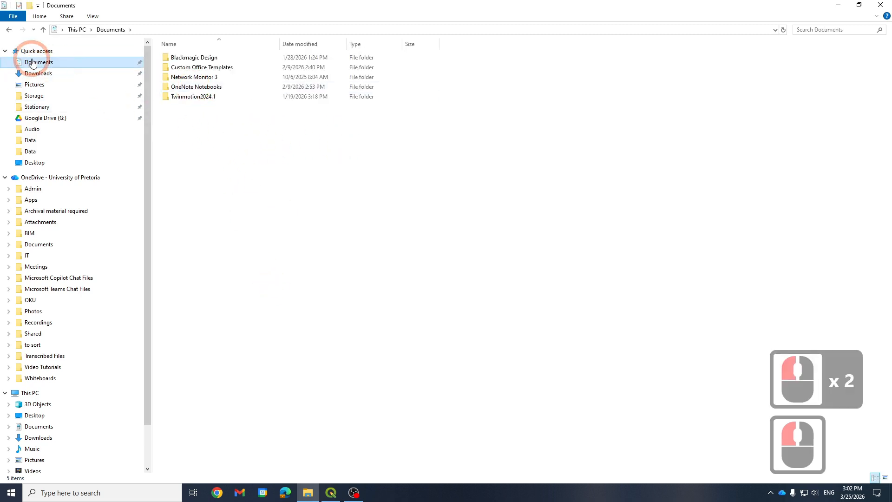
Paste the cut Planting raster into the Documents folder under This PC
scroll(46, 439, "down", 1)
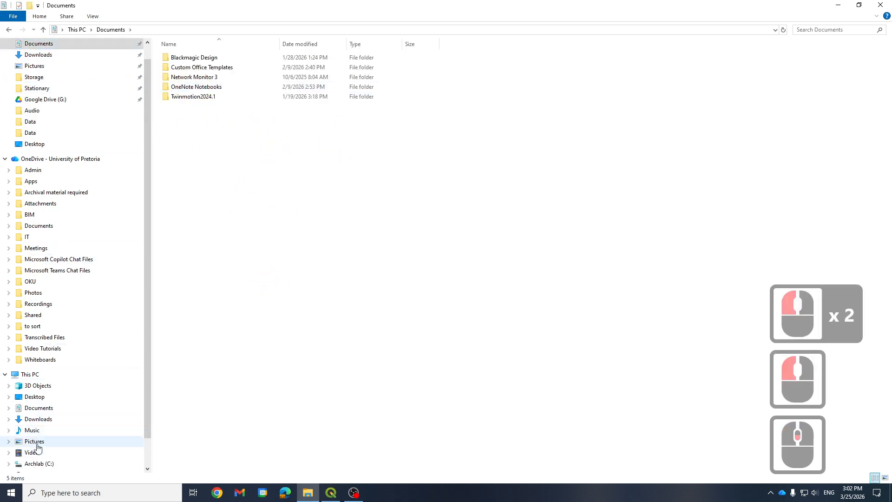
scroll(40, 372, "down", 2)
double_click(40, 386)
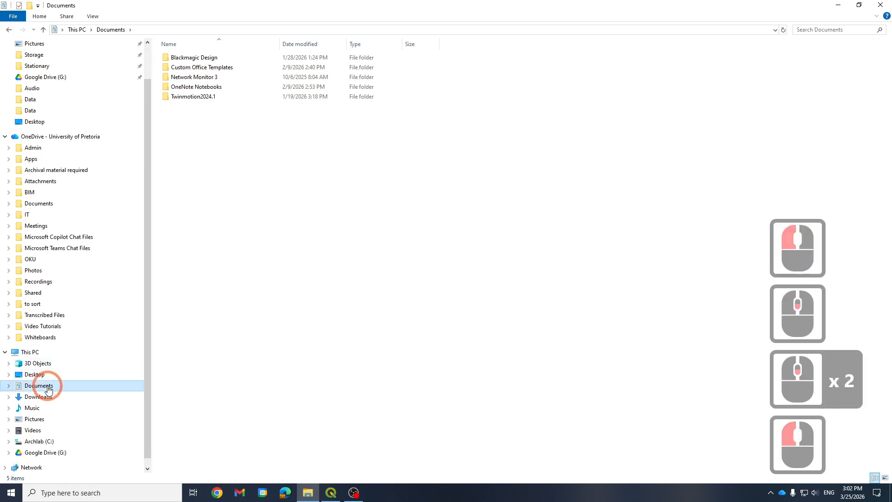
left_click(254, 196)
left_click(343, 196)
left_click(209, 118)
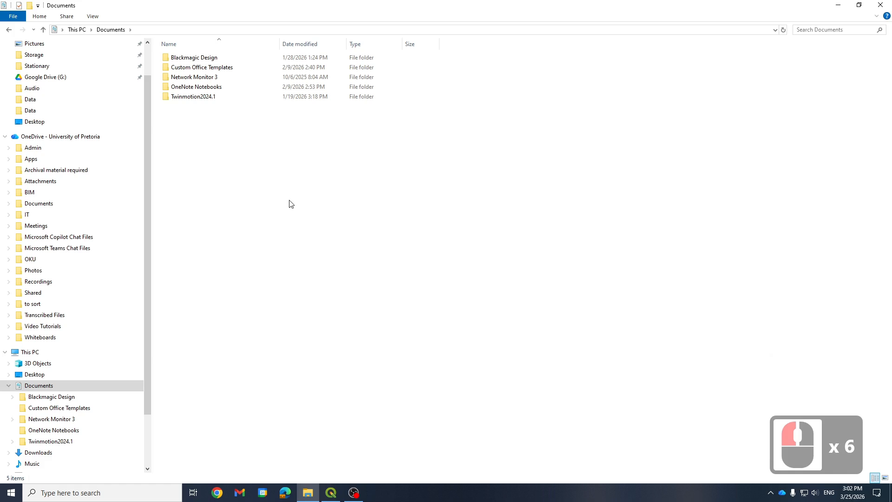
key("ctrl+v")
Cut the Planting raster from the Documents folder
left_click(221, 138)
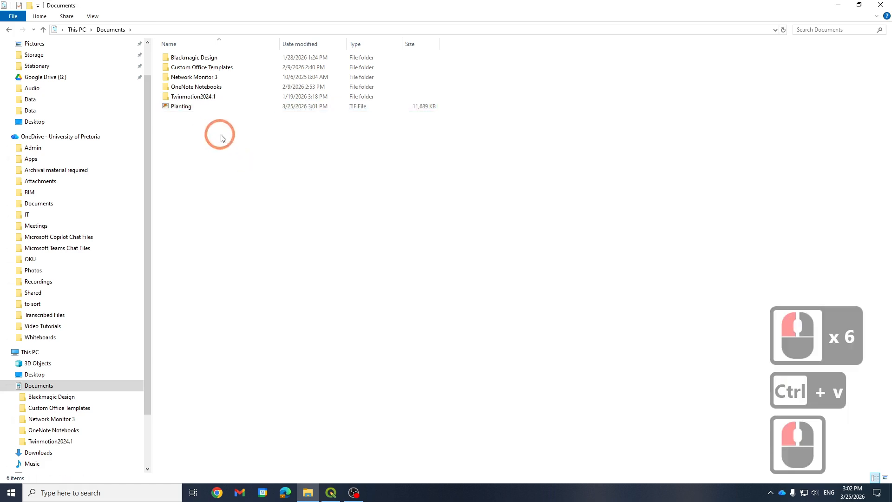
left_click(184, 107)
key("ctrl+x")
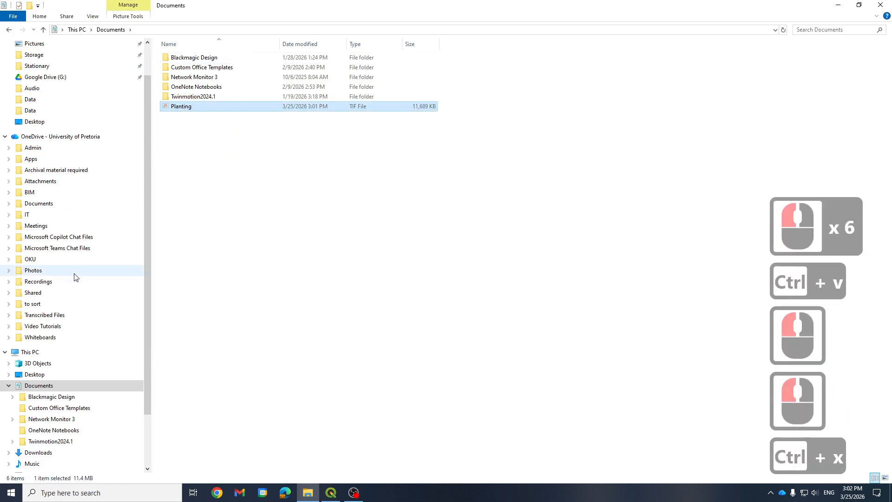
Paste the Planting raster into the Moreleta Kloof Data folder under OKU > BIM Library > GIS > Projects > Pretoria
left_click(34, 261)
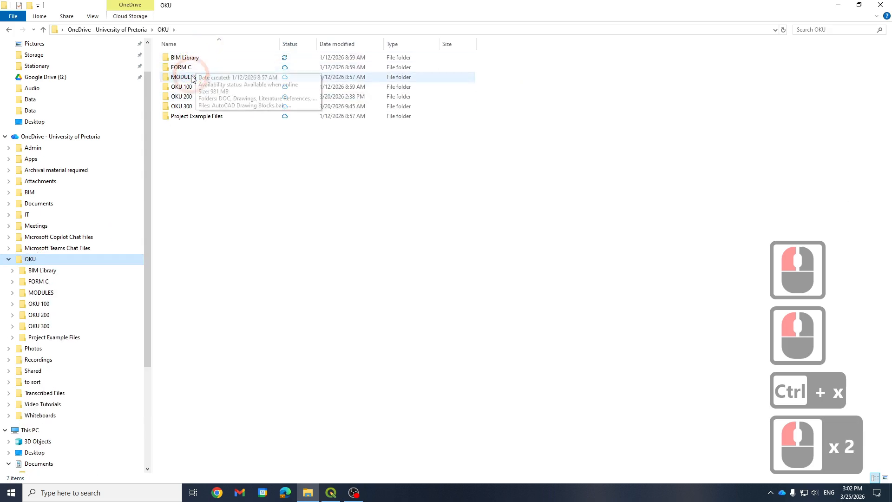
double_click(188, 58)
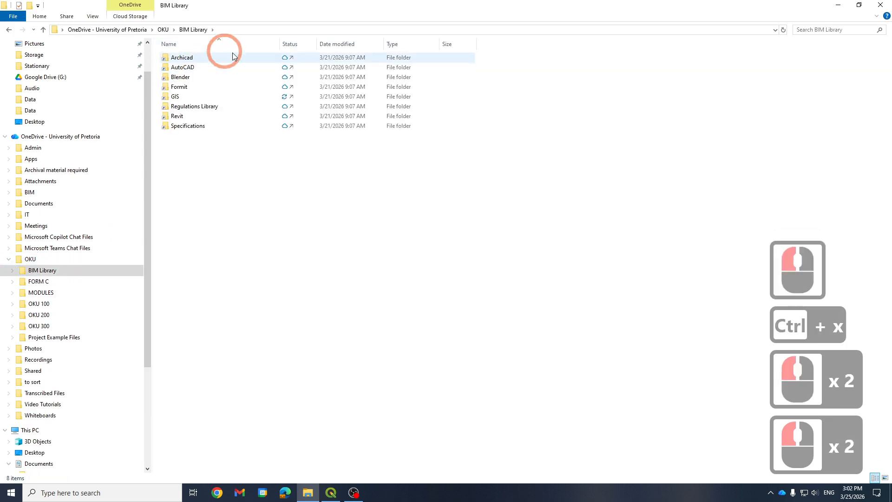
double_click(176, 96)
double_click(181, 69)
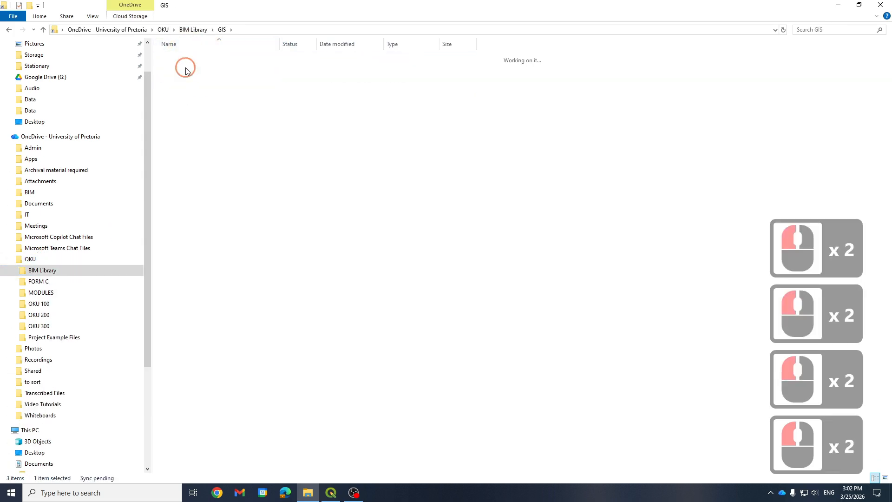
double_click(187, 135)
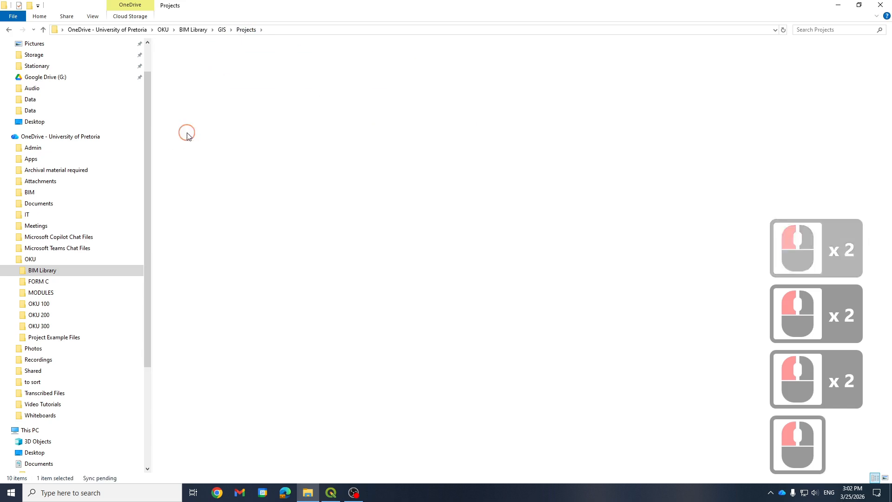
left_click(191, 79)
double_click(191, 78)
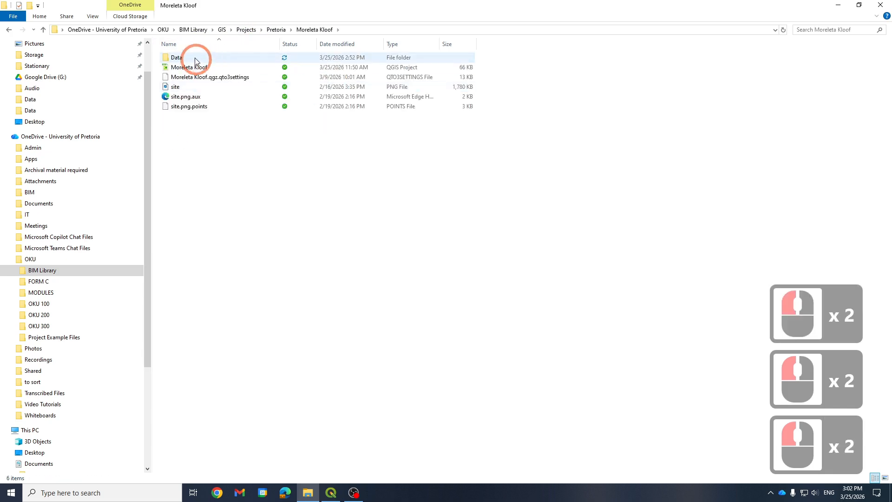
double_click(176, 57)
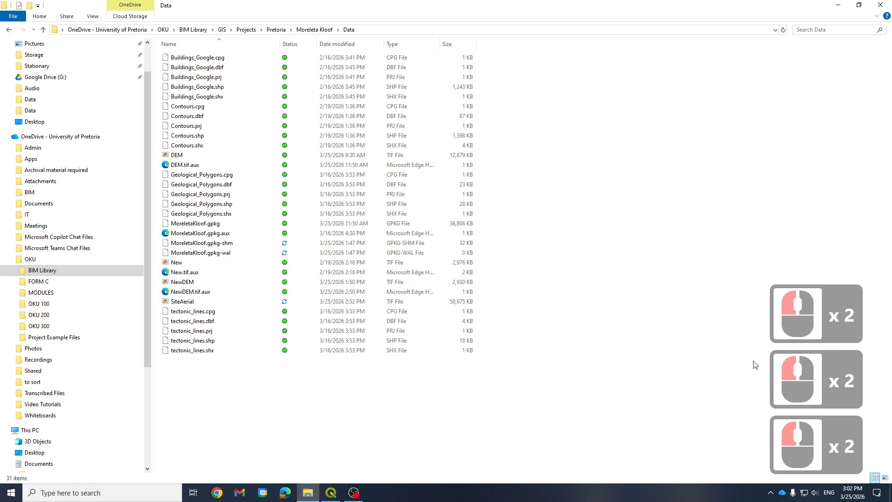
key("ctrl+v")
left_click(181, 323)
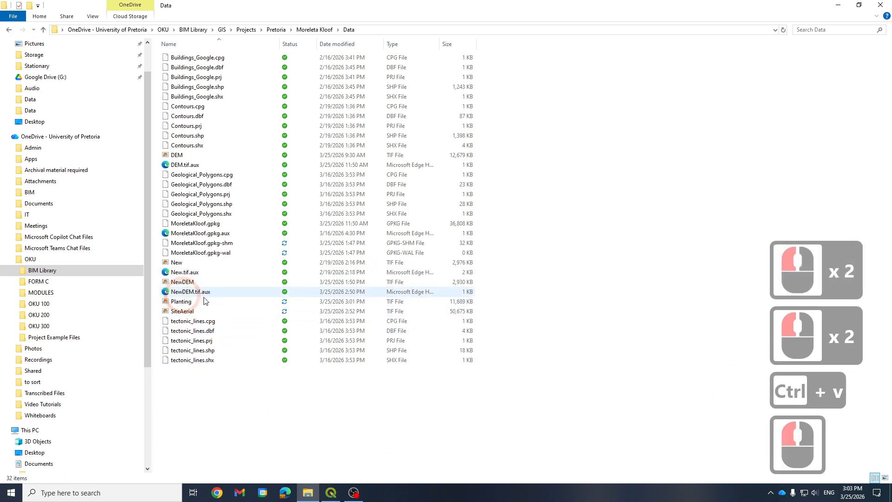
Add the Planting raster from the Data folder to the QGIS project as a layer
left_click_drag(761, 7, 787, 108)
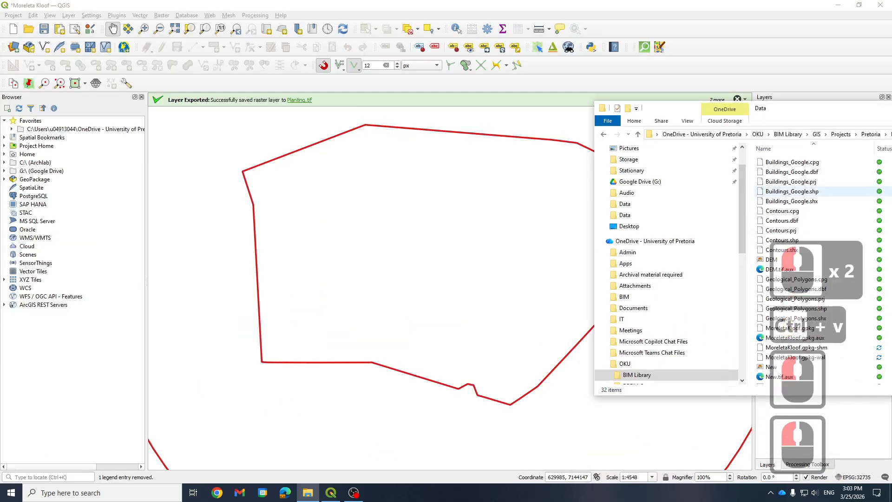
scroll(786, 280, "down", 2)
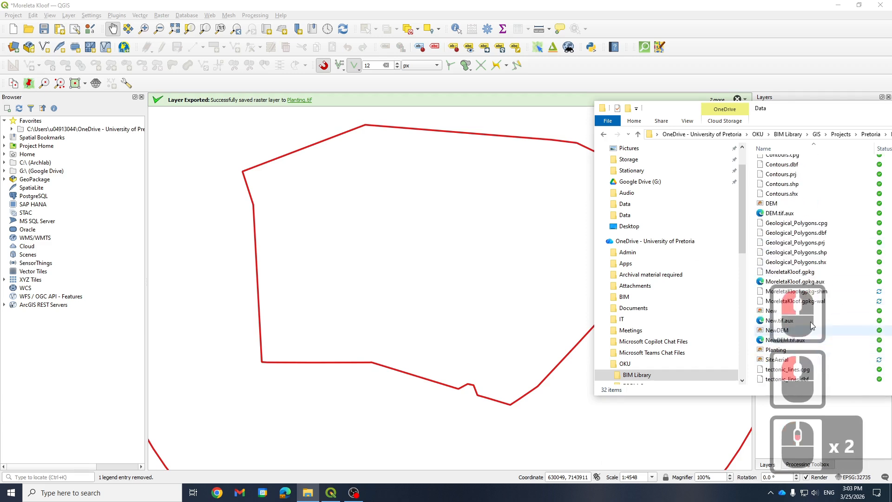
left_click_drag(776, 352, 454, 319)
left_click_drag(842, 115, 343, 34)
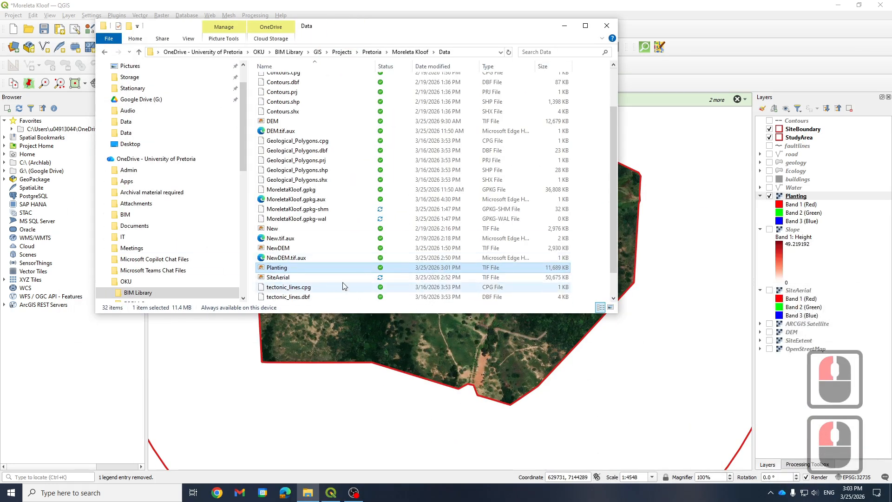
Close File Explorer and remove the Planting layer from the QGIS project
left_click(276, 270)
right_click(276, 269)
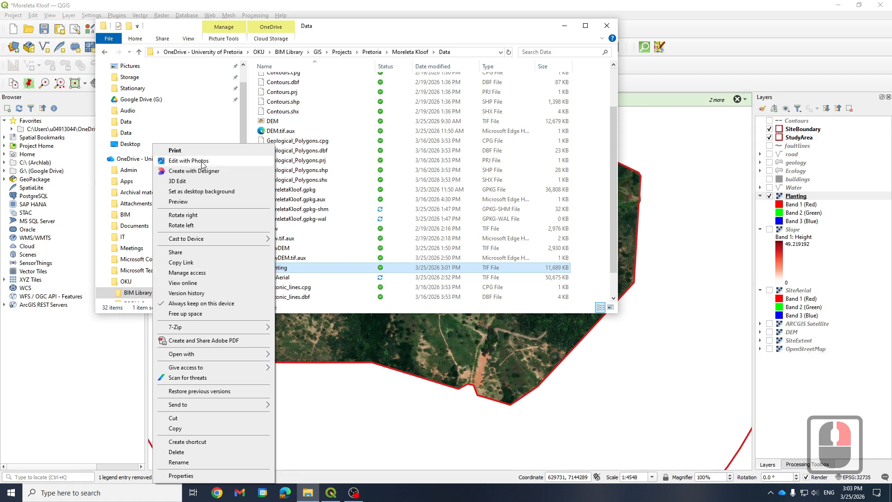
left_click(606, 26)
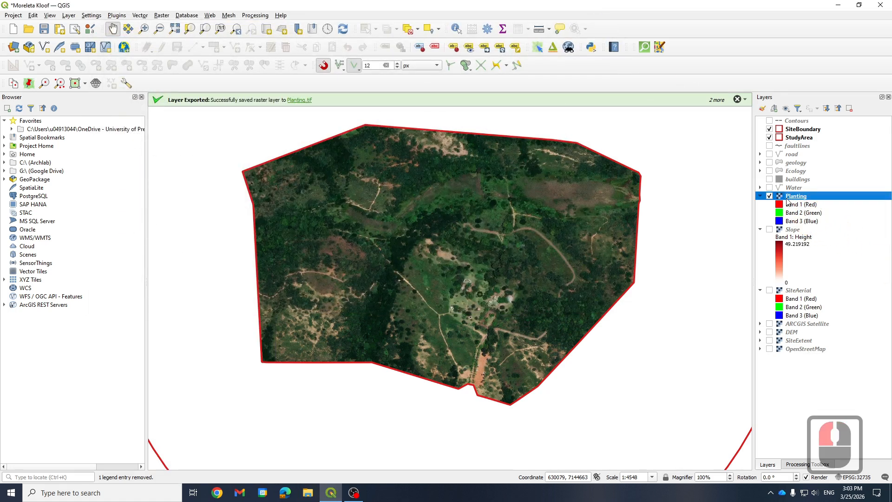
left_click(850, 108)
double_click(428, 255)
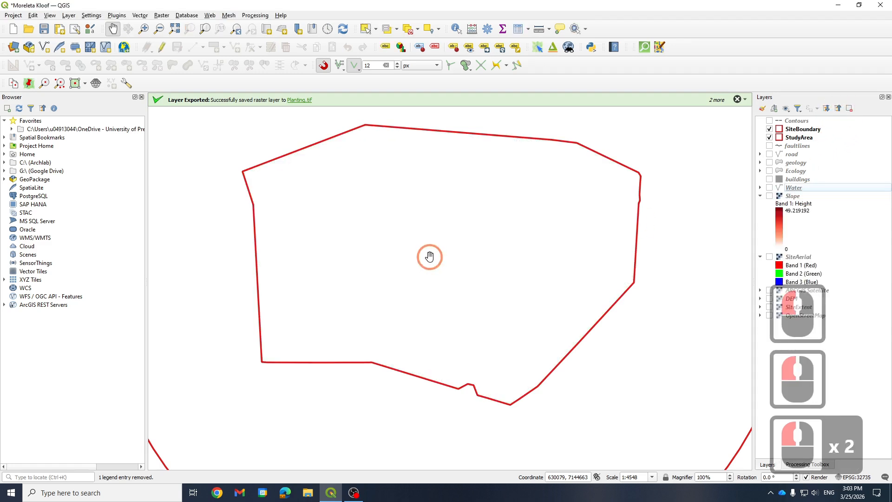
Reopen File Explorer and go to the file location of the recent SiteAerial raster to find Planting
left_click(308, 492)
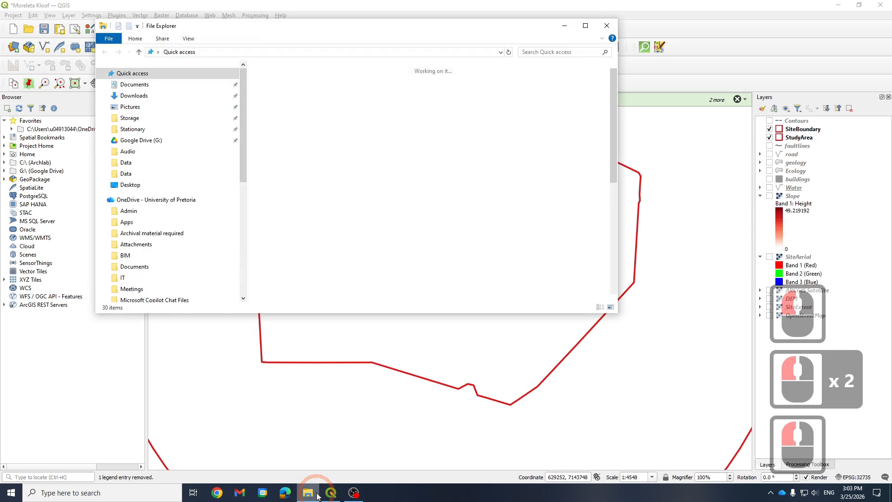
right_click(291, 224)
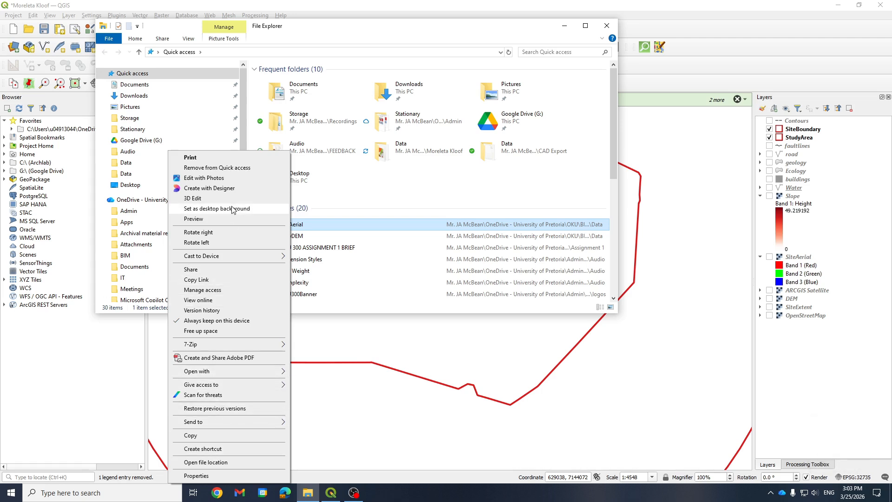
left_click(221, 462)
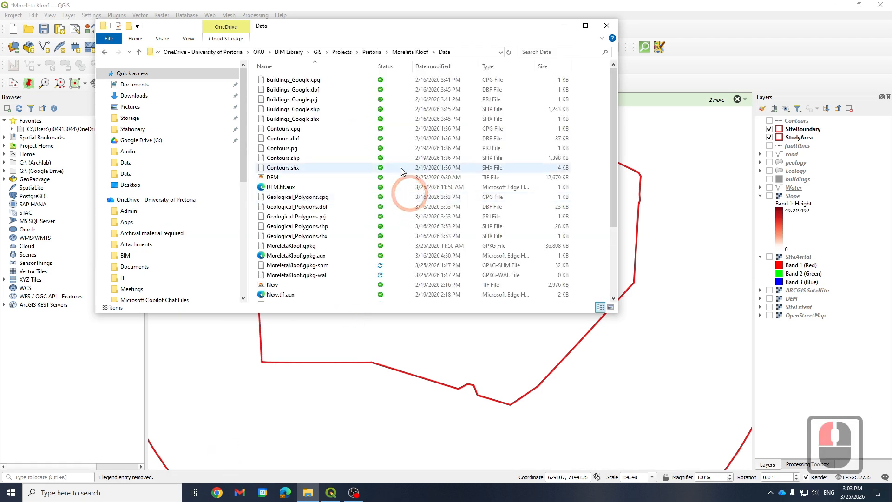
scroll(303, 232, "down", 4)
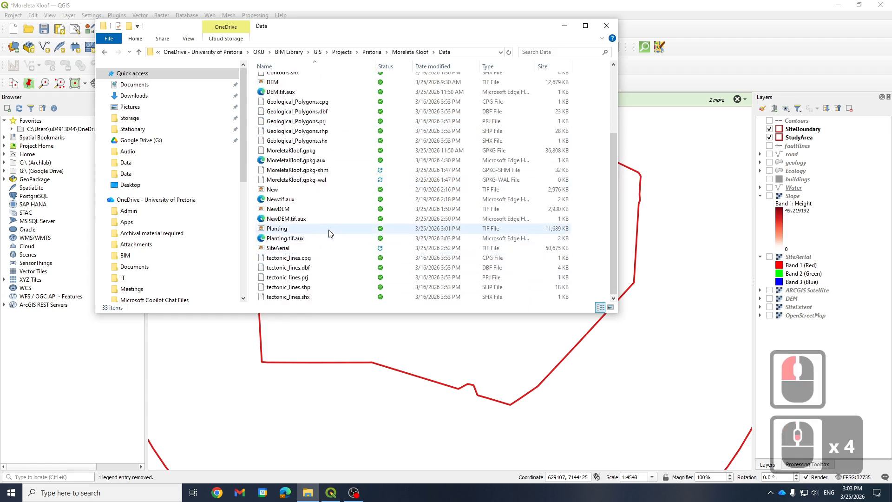
Open the Planting raster in GIMP, minimise File Explorer and dismiss the startup dialogs
right_click(281, 228)
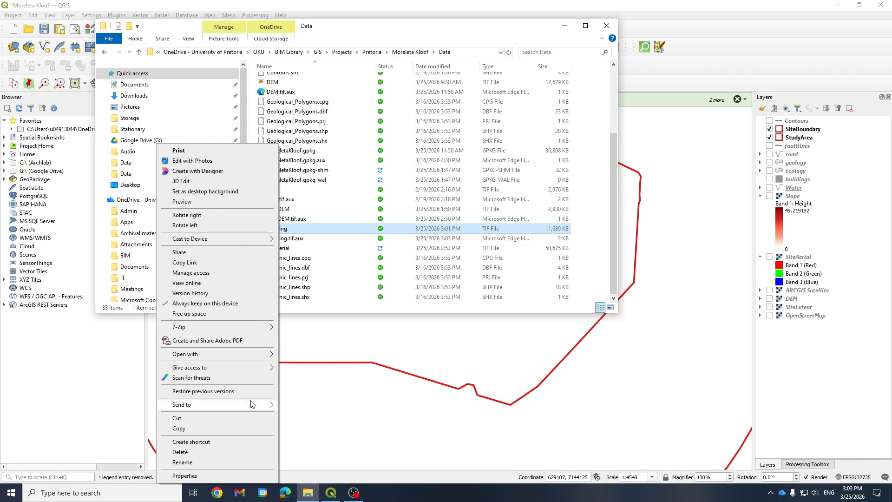
mouse_move(235, 356)
left_click(296, 355)
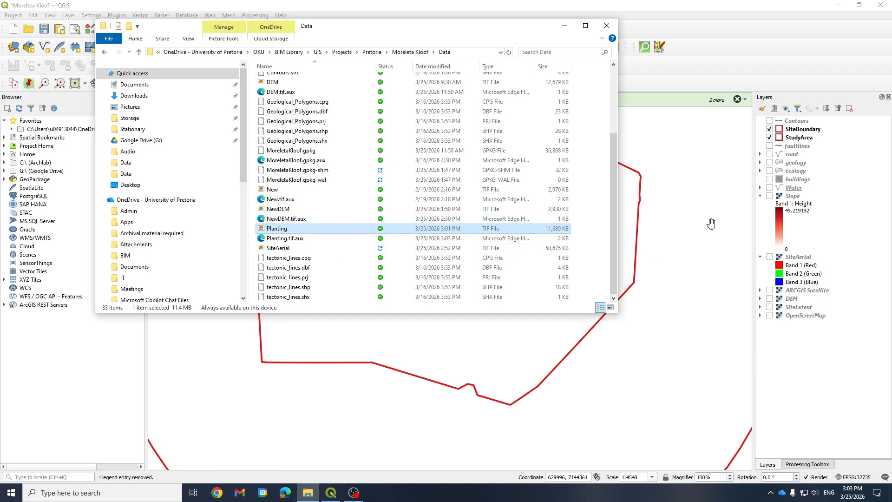
left_click(564, 29)
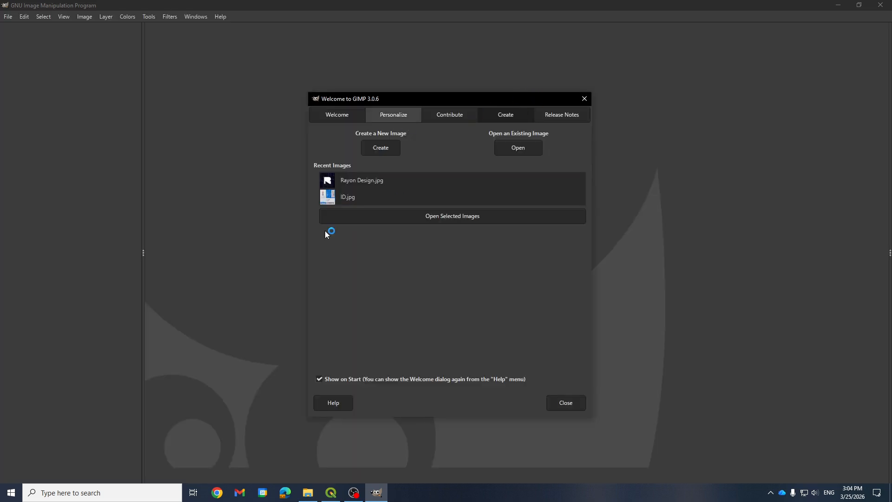
left_click(585, 99)
left_click(380, 317)
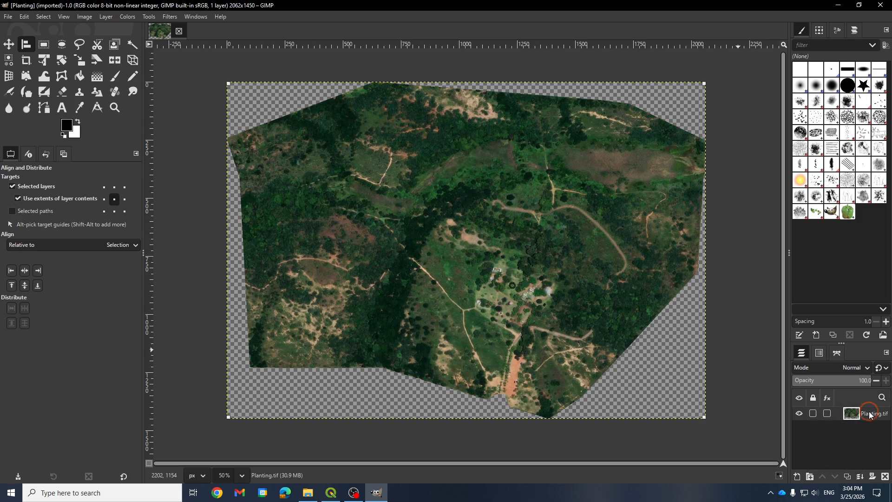
Duplicate the Planting.tif layer and hide the original layer
left_click(859, 478)
left_click(860, 479)
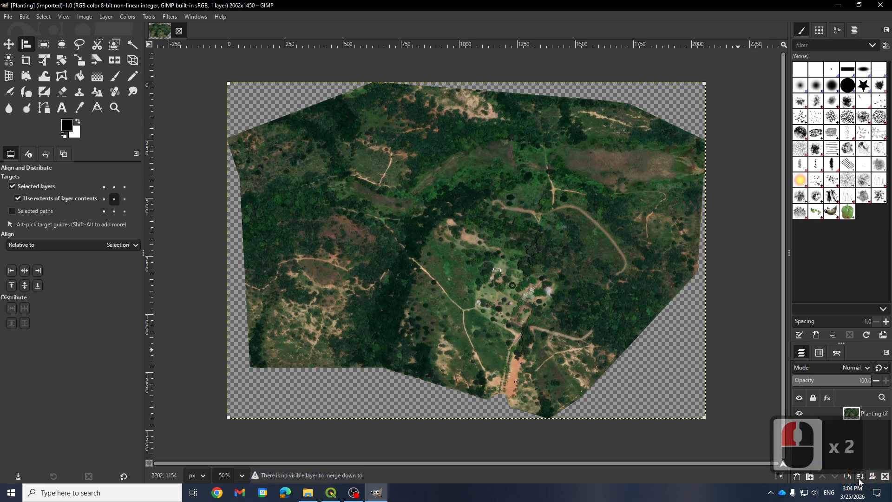
left_click(849, 479)
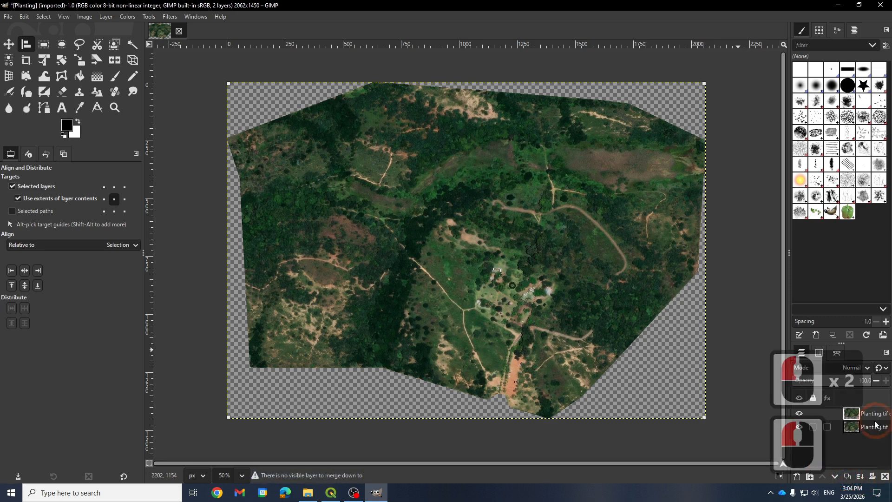
left_click(800, 429)
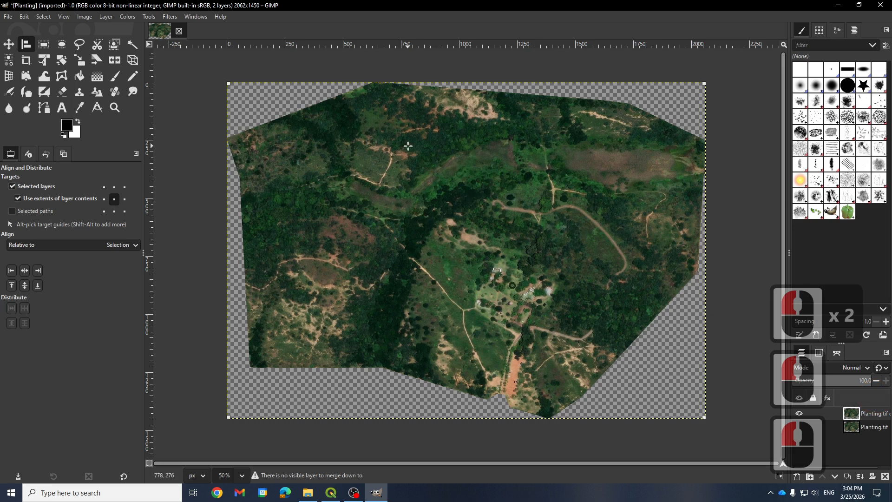
Desaturate the Planting.tif copy layer to greyscale
left_click(128, 17)
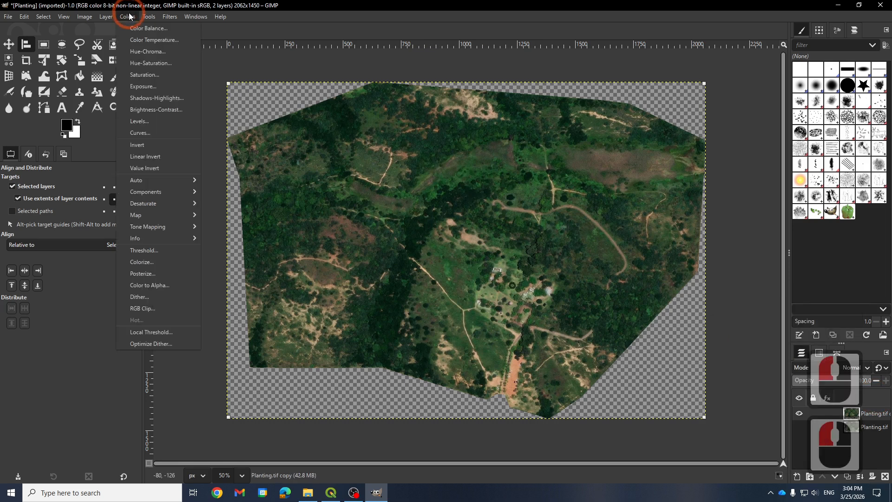
left_click(167, 203)
left_click(245, 215)
left_click(695, 256)
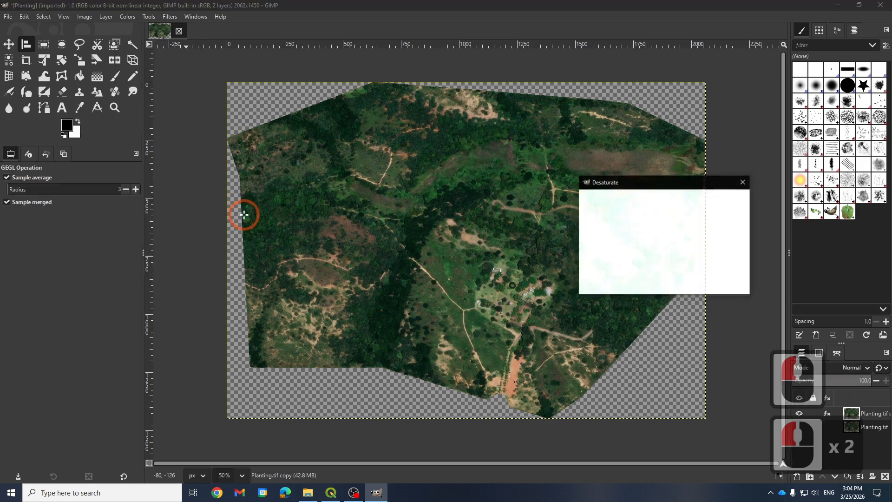
left_click(693, 281)
left_click(442, 187)
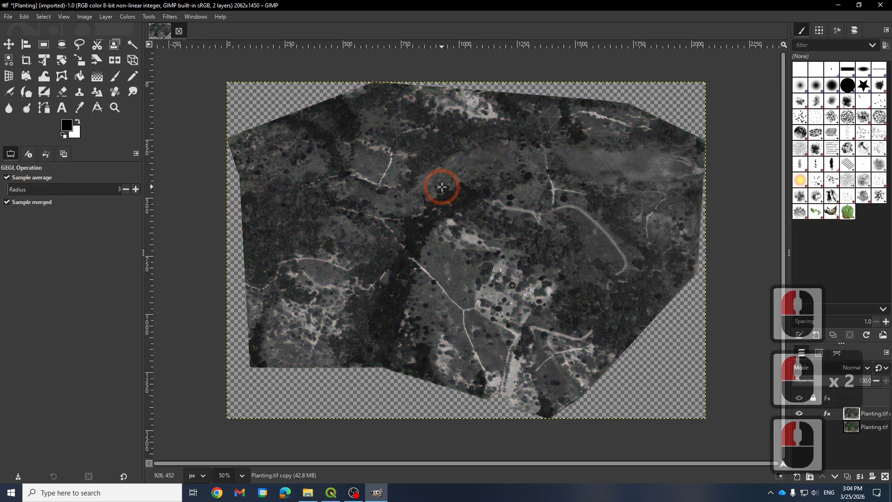
Adjust the copy layer's input levels to black point 22, gamma 0.93 and white point 101
left_click(127, 17)
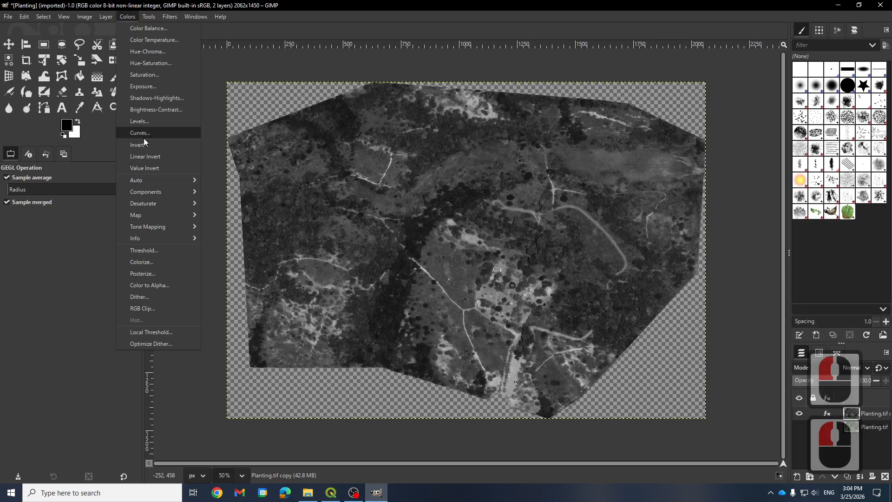
left_click(139, 120)
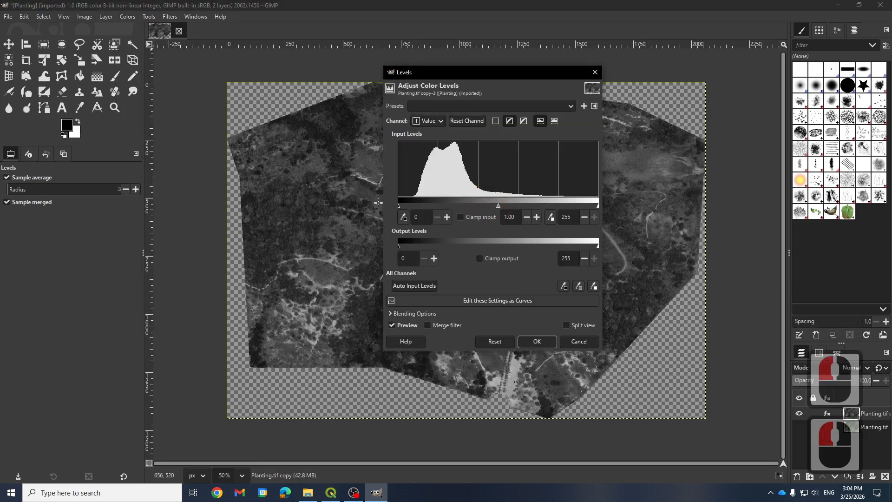
left_click_drag(400, 206, 415, 205)
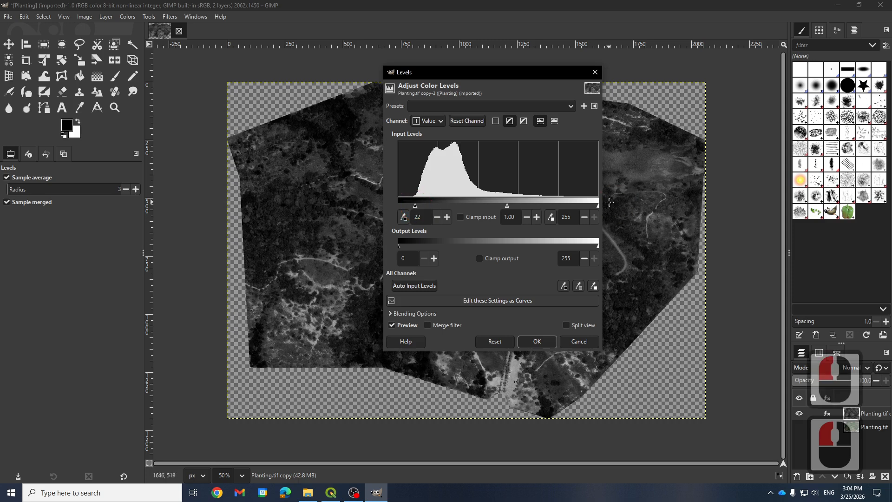
mouse_move(599, 208)
left_mouse_down()
mouse_move(437, 205)
mouse_move(448, 205)
left_mouse_up()
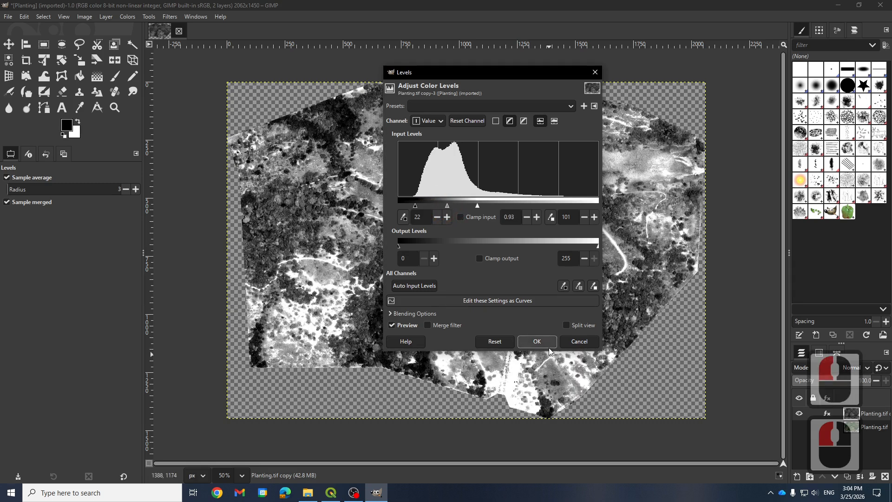
left_click(546, 344)
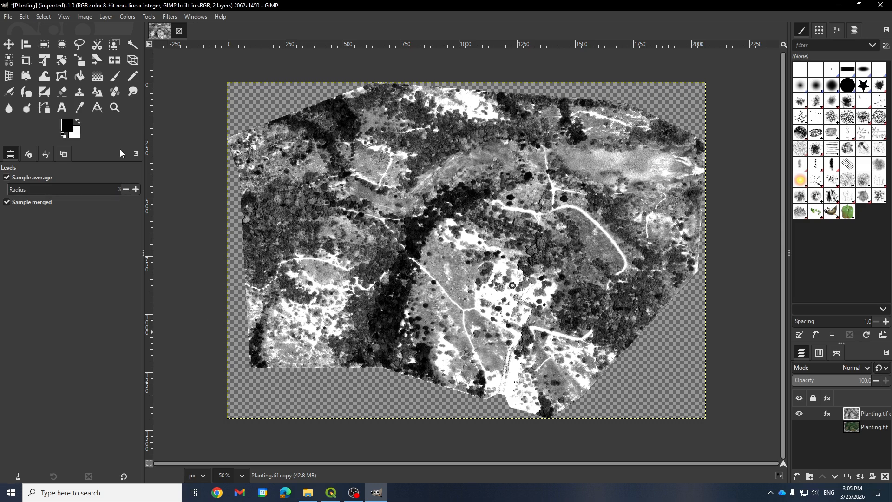
Merge the Desaturate and Levels effects permanently into the Planting.tif copy layer
left_click(129, 17)
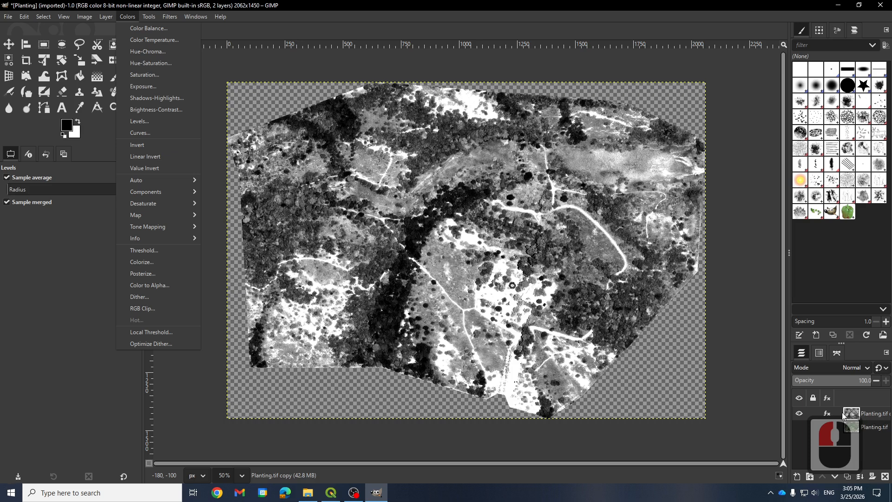
left_click(827, 414)
left_click(828, 413)
left_click(827, 414)
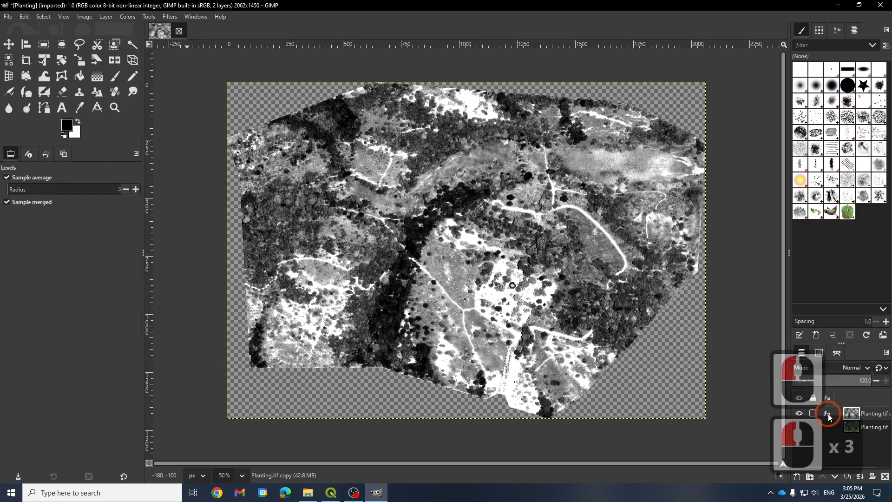
left_click(793, 343)
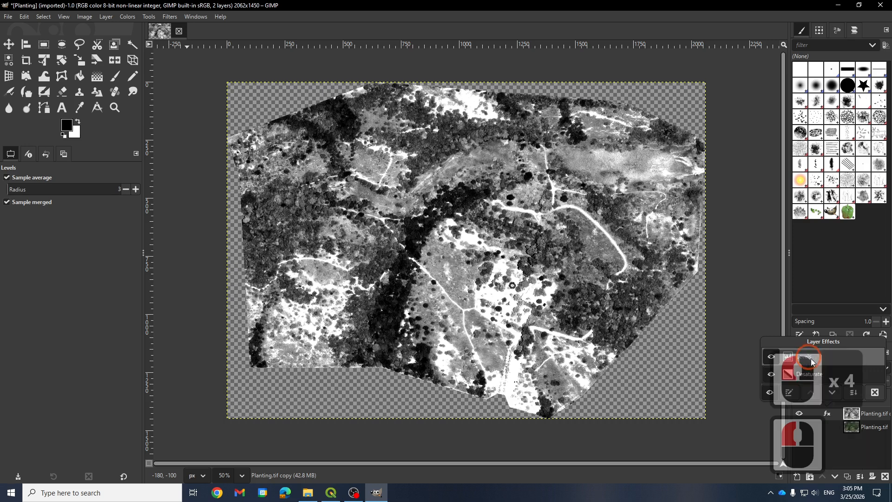
left_click(854, 393)
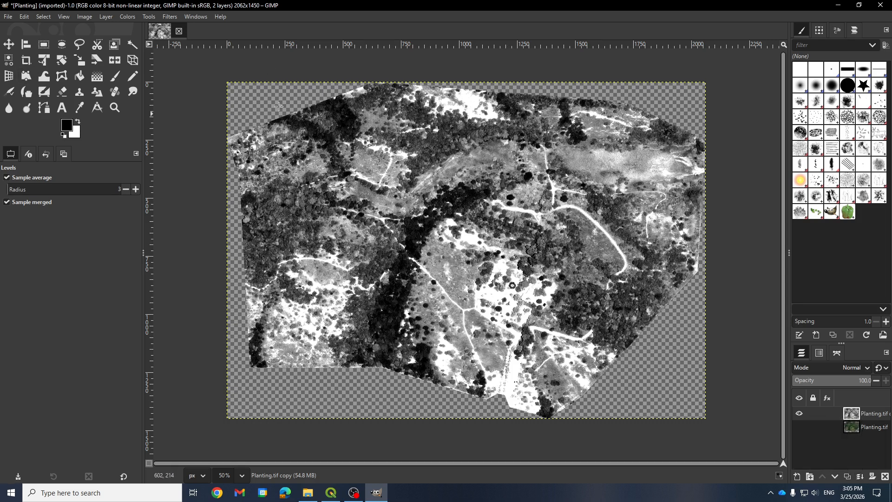
Steepen the copy layer's Value curve by moving the black end to input 52 and the white end to input 154
left_click(132, 19)
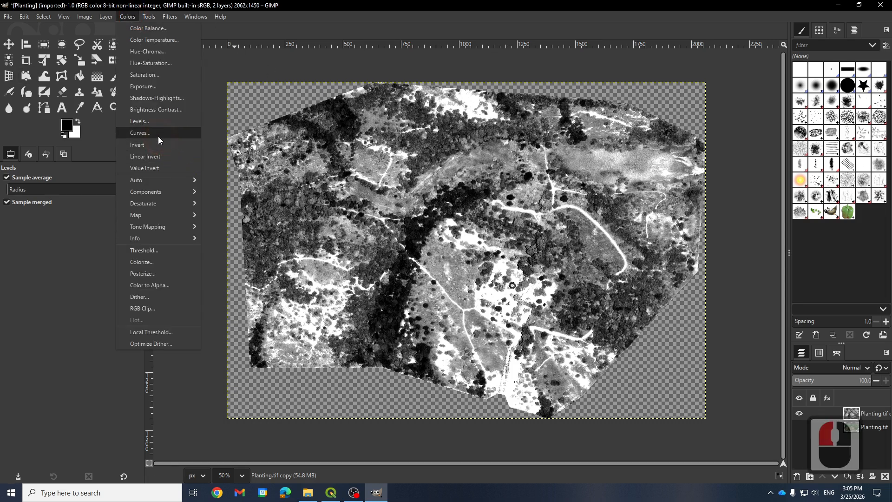
left_click(144, 133)
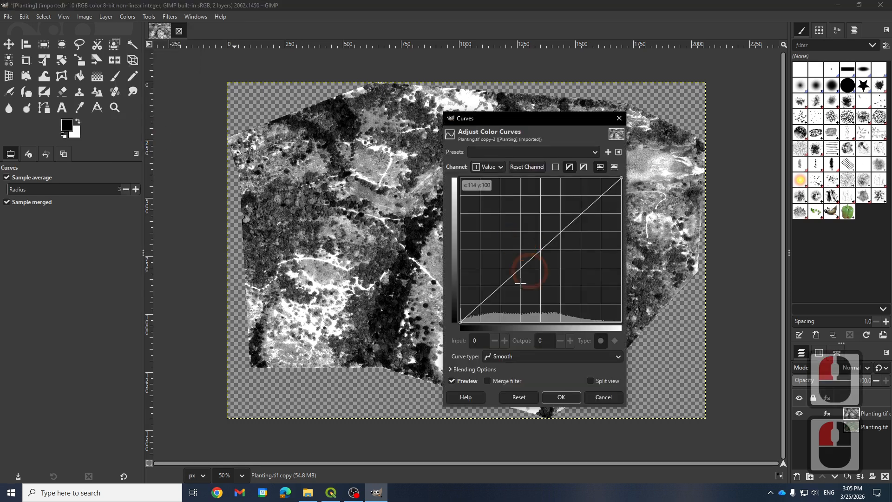
left_click_drag(463, 321, 493, 322)
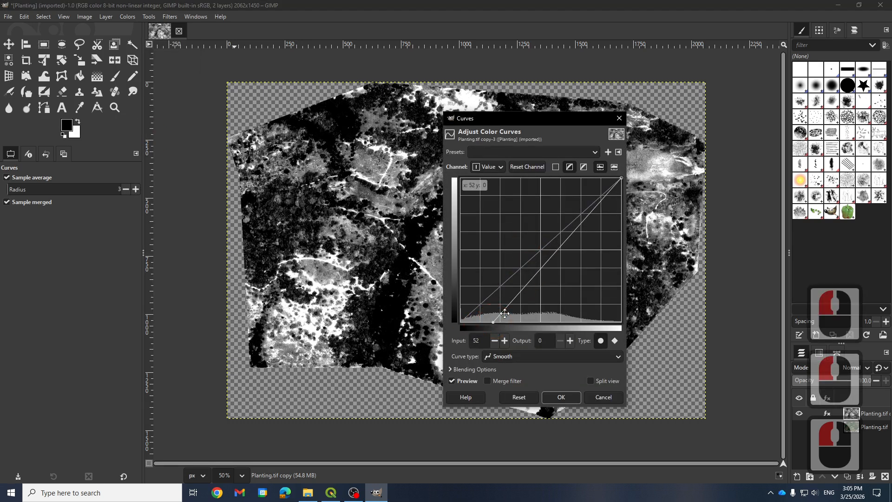
left_click_drag(623, 176, 558, 178)
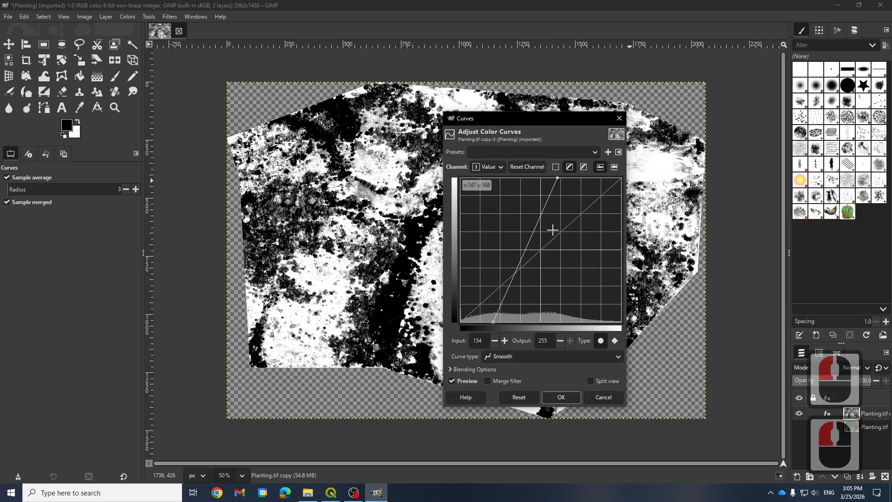
left_click(570, 401)
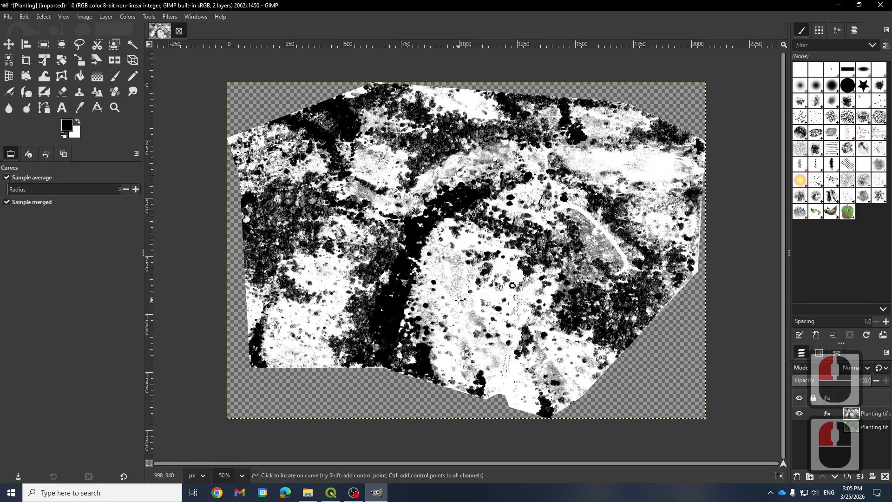
Select the white areas of the copy layer by color with Draw mask enabled, and delete them
scroll(357, 221, "down", 3)
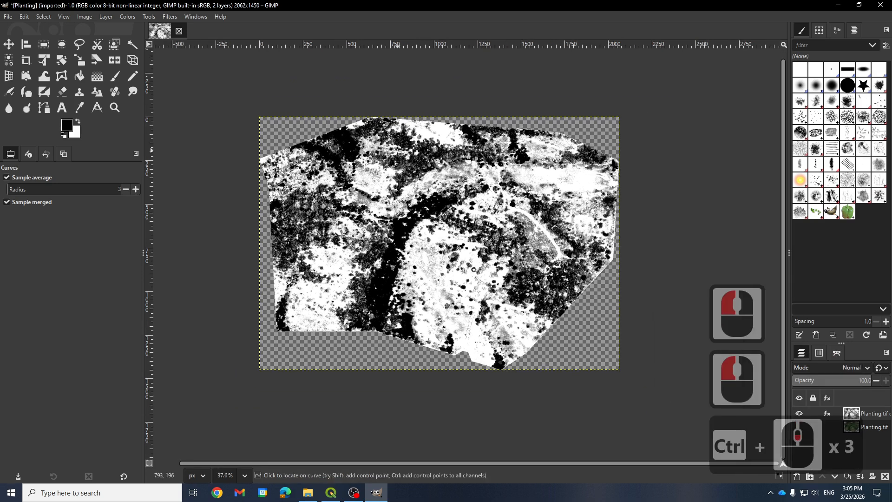
scroll(408, 167, "up", 10)
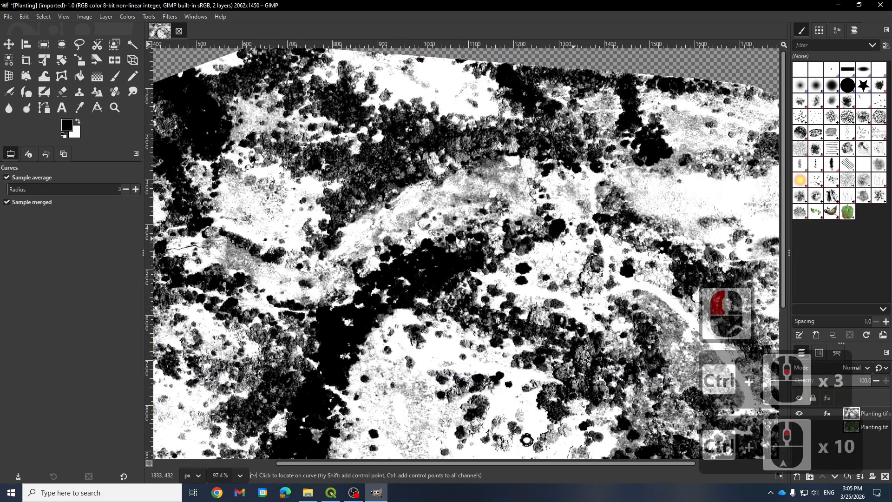
scroll(571, 238, "down", 3)
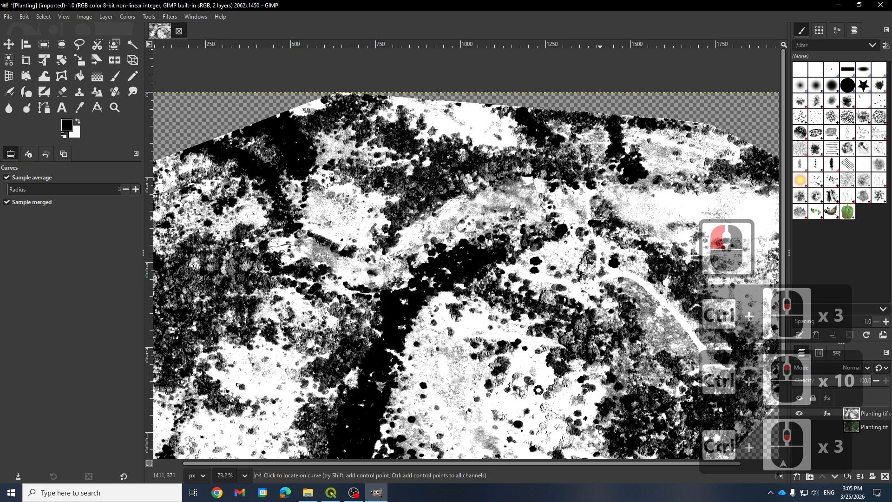
scroll(461, 157, "up", 2)
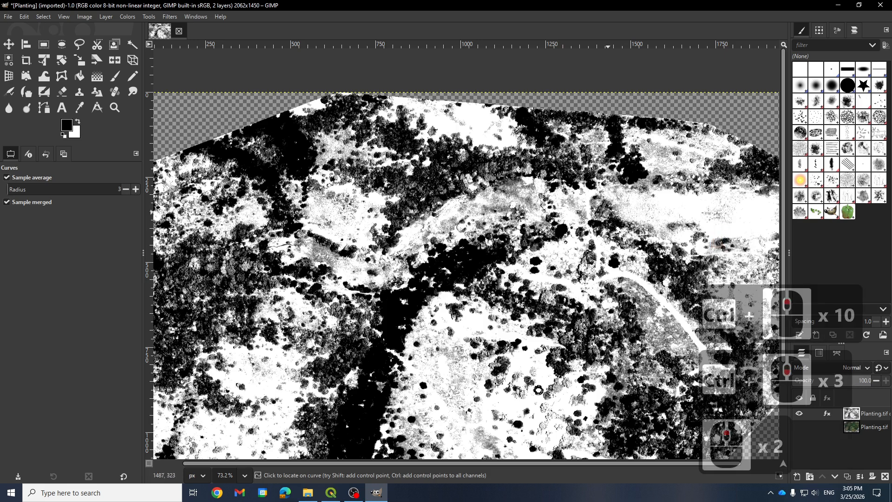
scroll(553, 208, "down", 4)
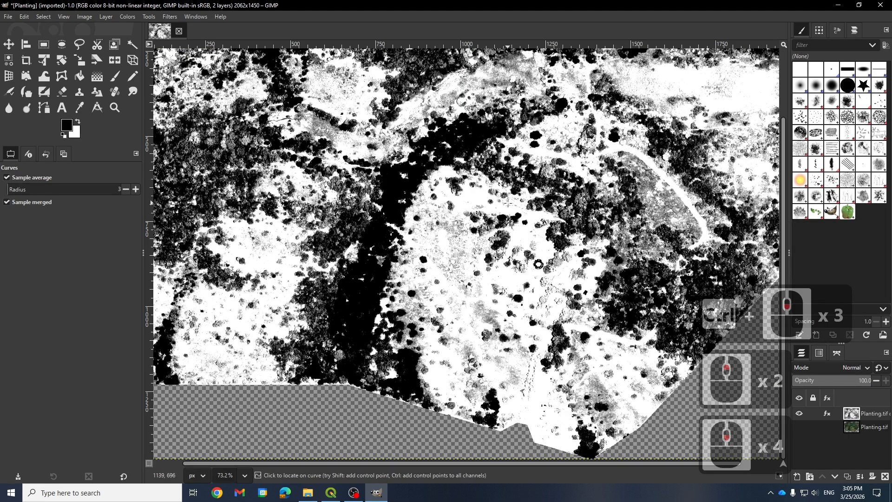
scroll(547, 348, "down", 2, "ctrl")
scroll(330, 186, "up", 1, "ctrl")
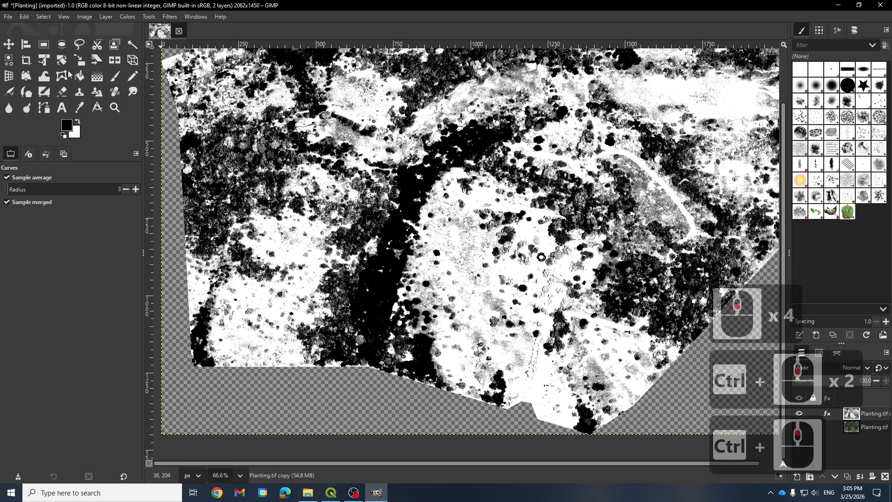
left_click(9, 60)
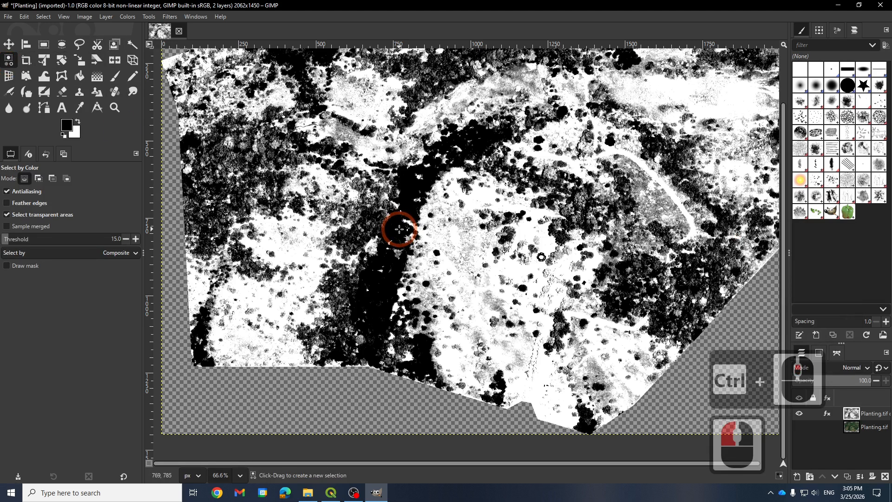
left_click(9, 266)
left_click_drag(265, 307, 288, 345)
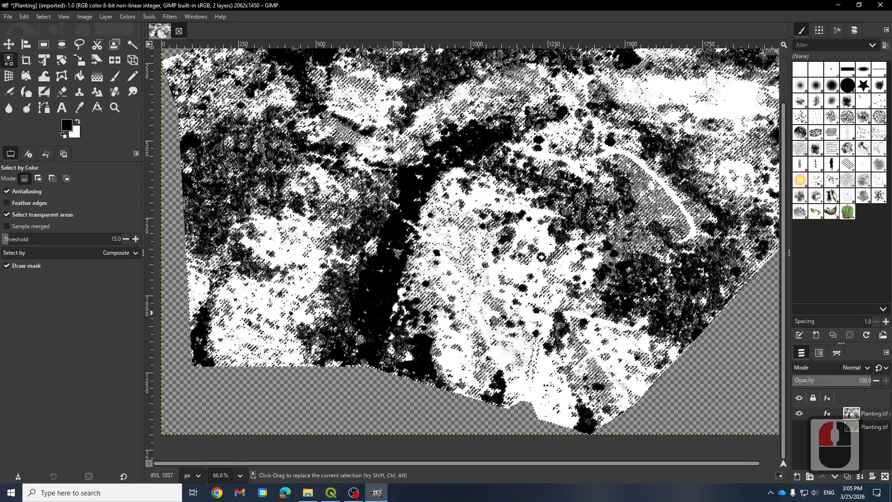
scroll(289, 345, "up", 5, "ctrl")
key("Delete")
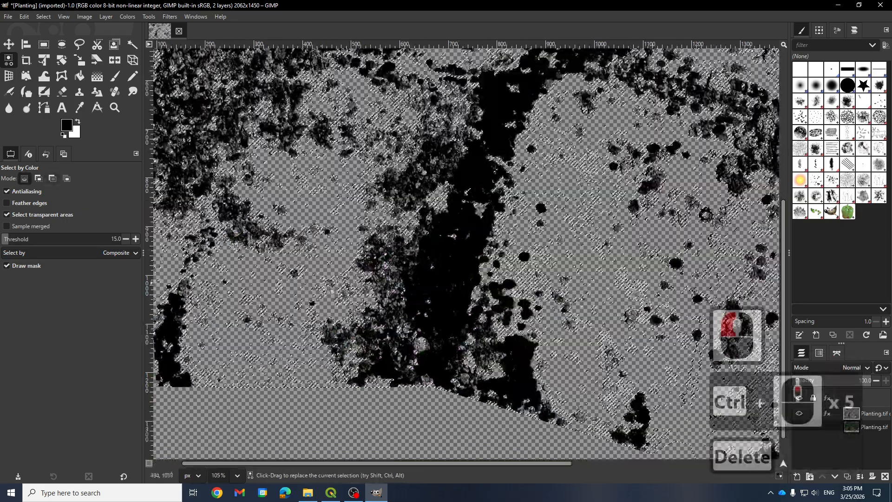
Clear the selection of the deleted white areas
scroll(342, 249, "down", 5, "ctrl")
scroll(465, 195, "down", 5, "ctrl")
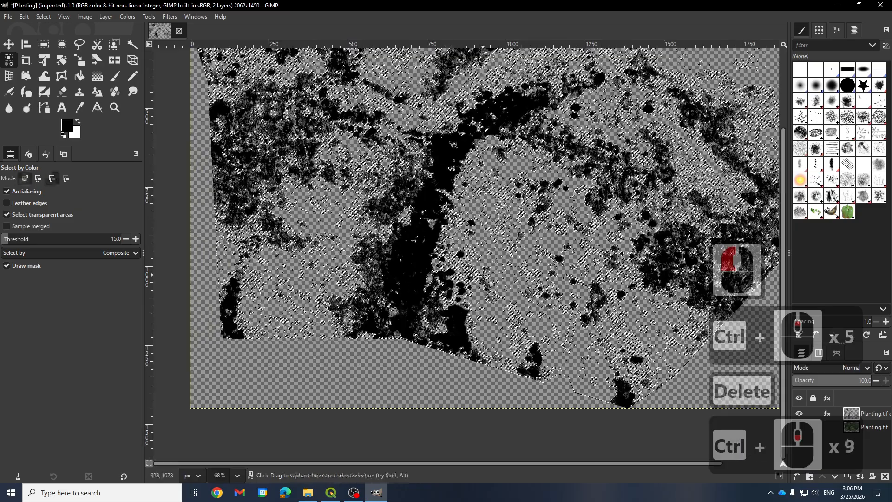
scroll(610, 153, "up", 13, "ctrl")
scroll(609, 154, "up", 7, "ctrl")
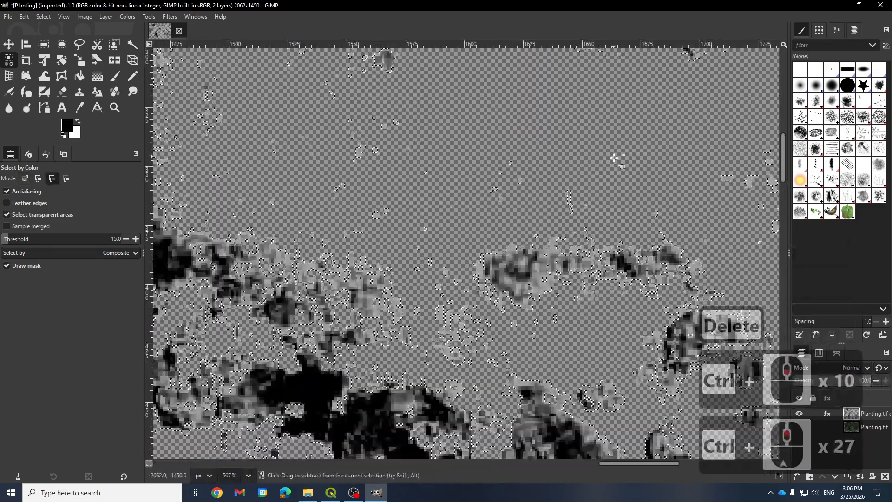
right_click(548, 269)
key("Escape")
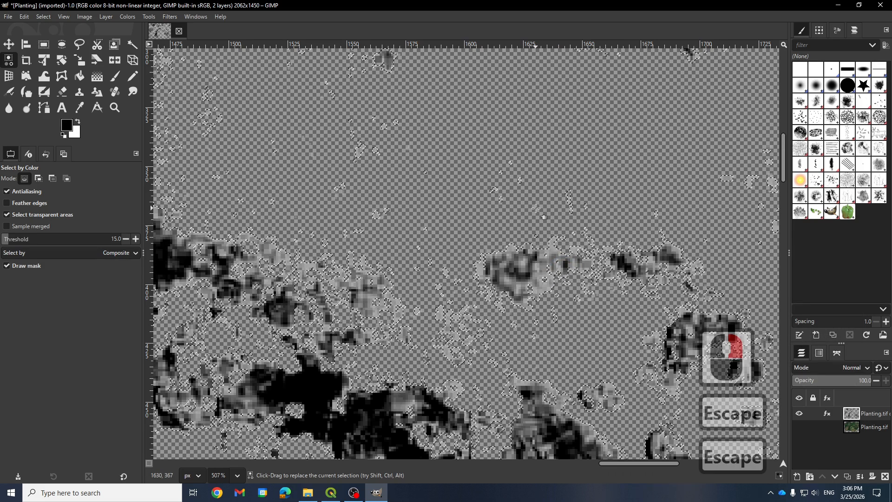
key("Escape")
right_click(428, 279)
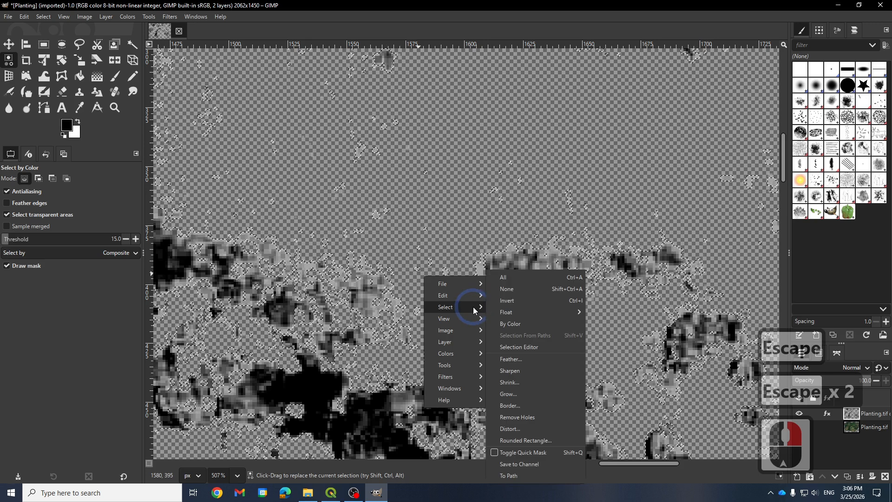
left_click(500, 290)
Select the remaining light grey pixels by color with a threshold of about 45.5 and delete them repeatedly
left_click(520, 256)
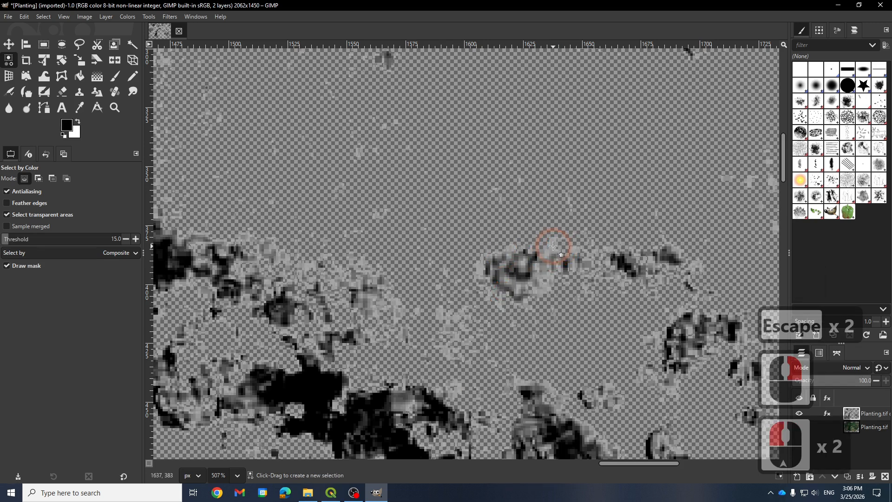
left_click_drag(558, 247, 572, 272)
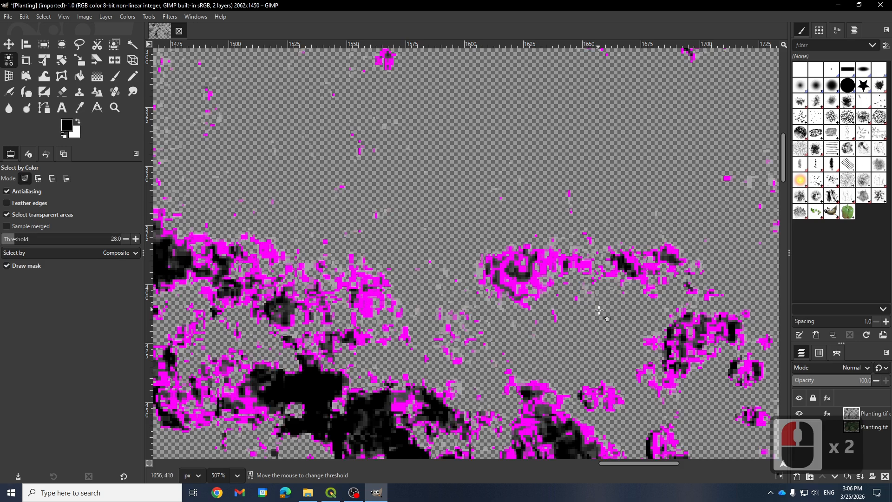
left_click_drag(598, 308, 620, 340)
left_click_drag(648, 392, 649, 392)
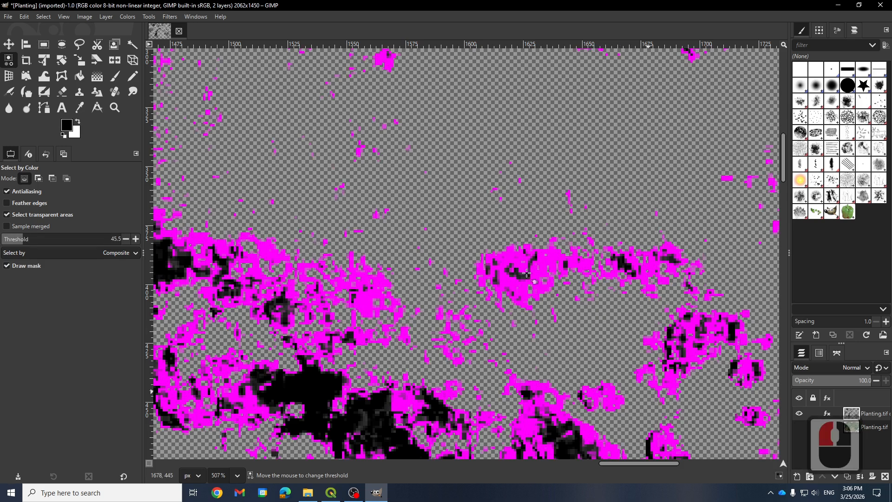
scroll(515, 245, "down", 9)
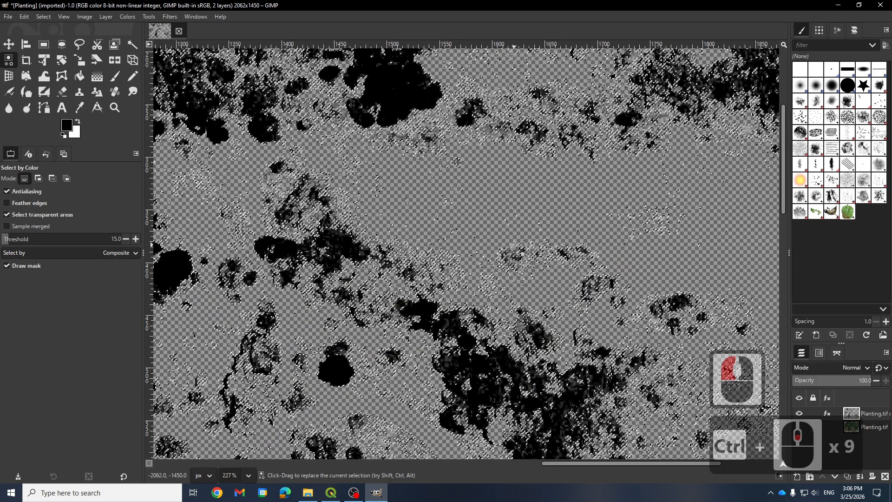
key("Delete")
key("Delete")
key("Delete")
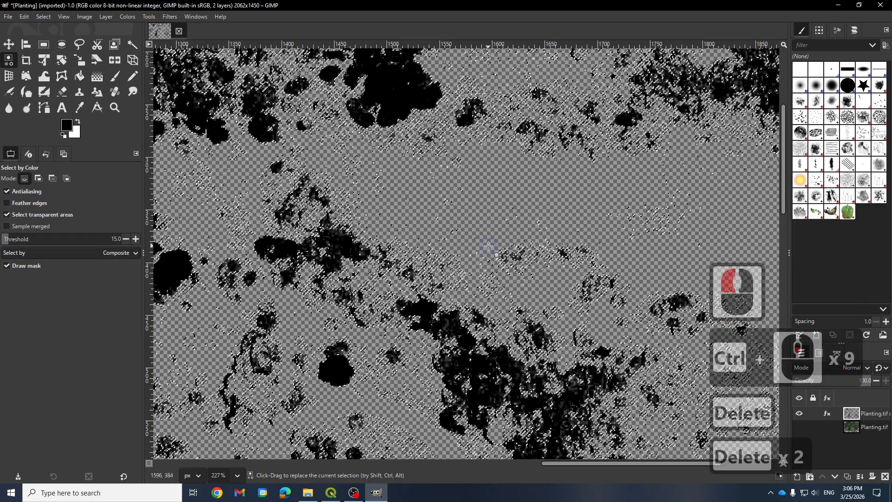
Deselect everything and check the remaining dark vegetation across the whole image
right_click(514, 245)
key("Escape")
key("Escape")
scroll(511, 269, "down", 8)
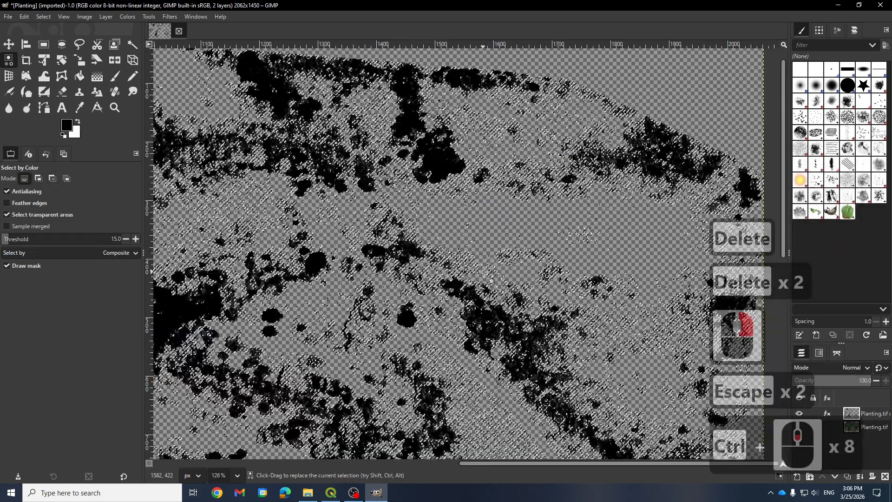
right_click(484, 275)
mouse_move(520, 303)
left_click(565, 301)
scroll(428, 235, "down", 6)
scroll(488, 238, "down", 4)
scroll(488, 237, "down", 8)
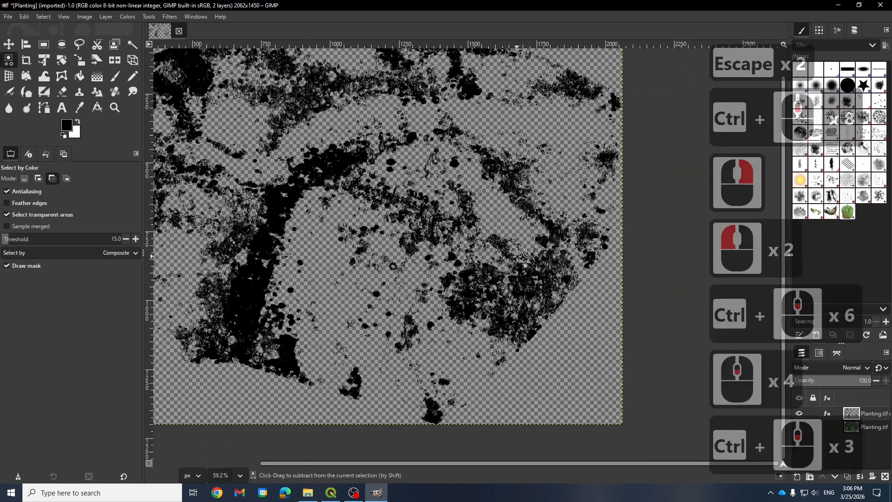
scroll(374, 236, "up", 6)
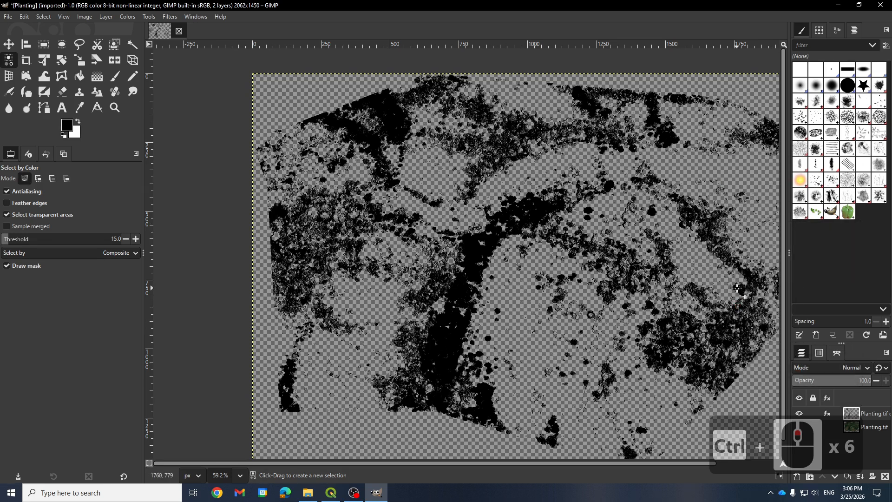
Merge the Curves effect into the Planting.tif copy layer and turn the layer's alpha into a selection
left_click(827, 414)
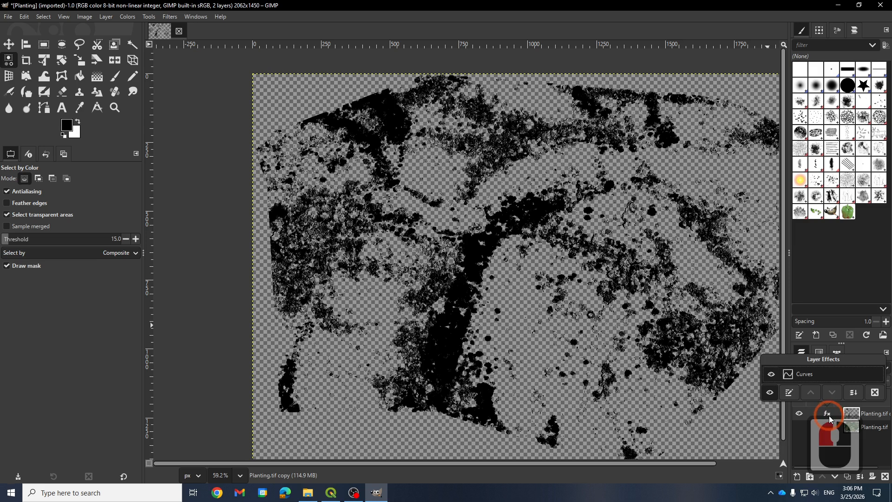
left_click(861, 395)
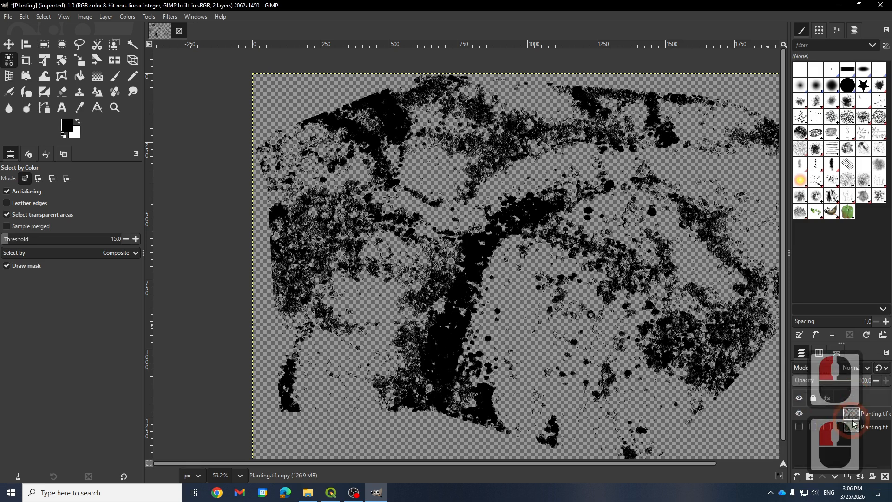
left_click(874, 417)
right_click(874, 417)
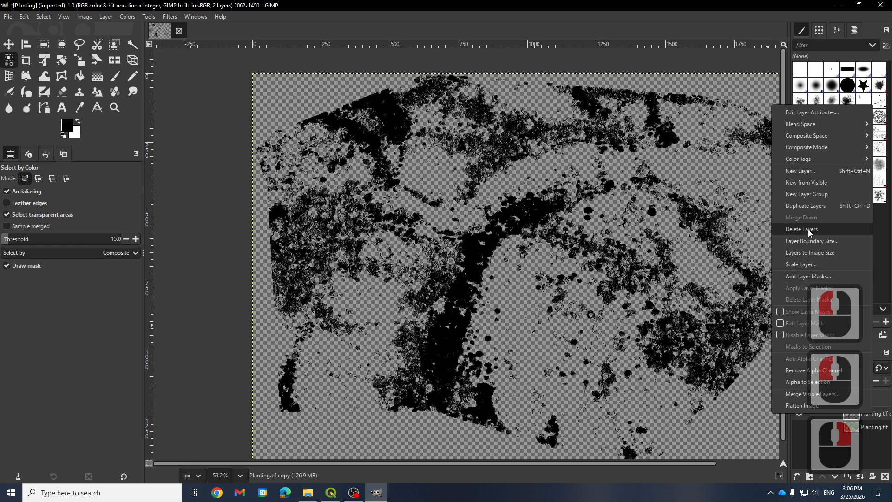
left_click(823, 384)
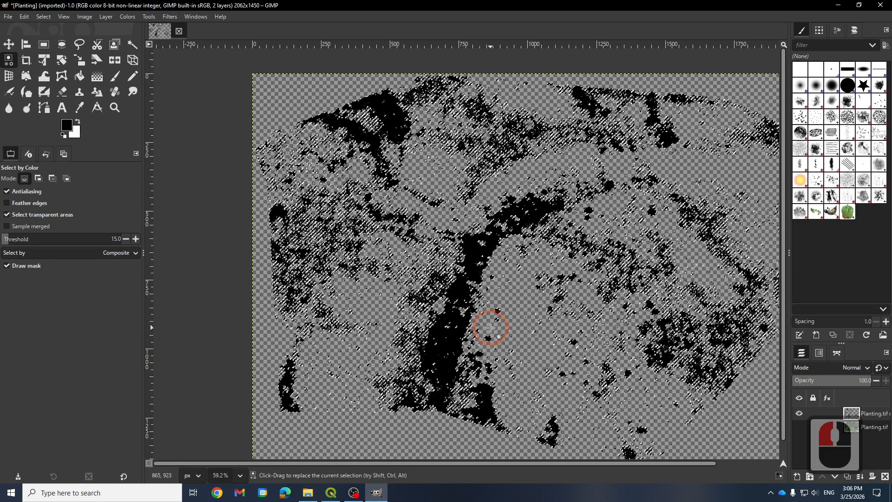
Fill the selected vegetation on the Planting.tif copy layer with the black foreground color using Bucket Fill
left_click(67, 124)
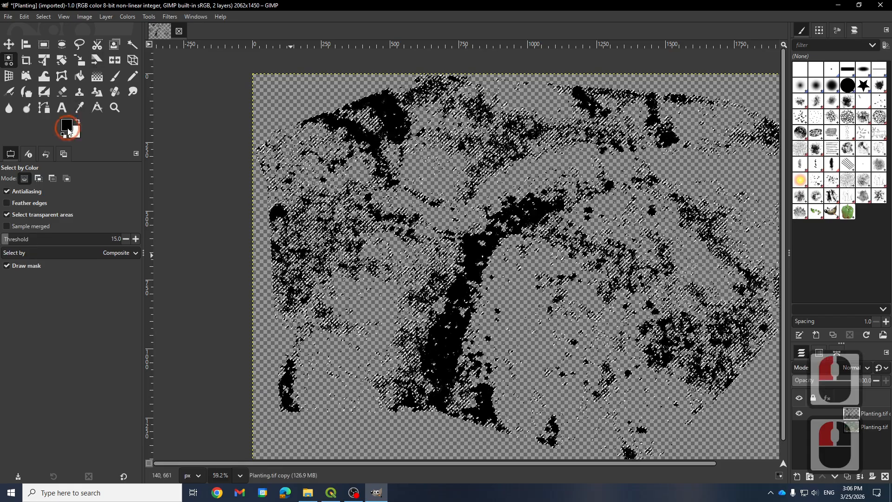
left_click(546, 141)
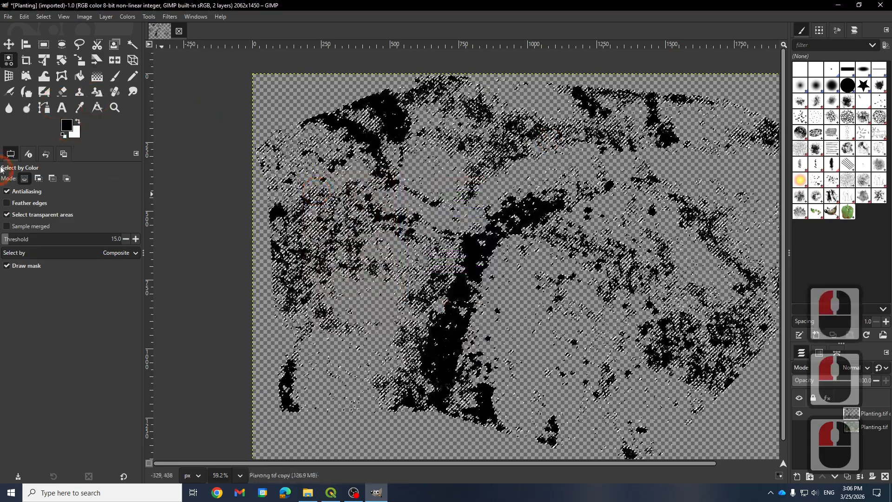
left_click(79, 80)
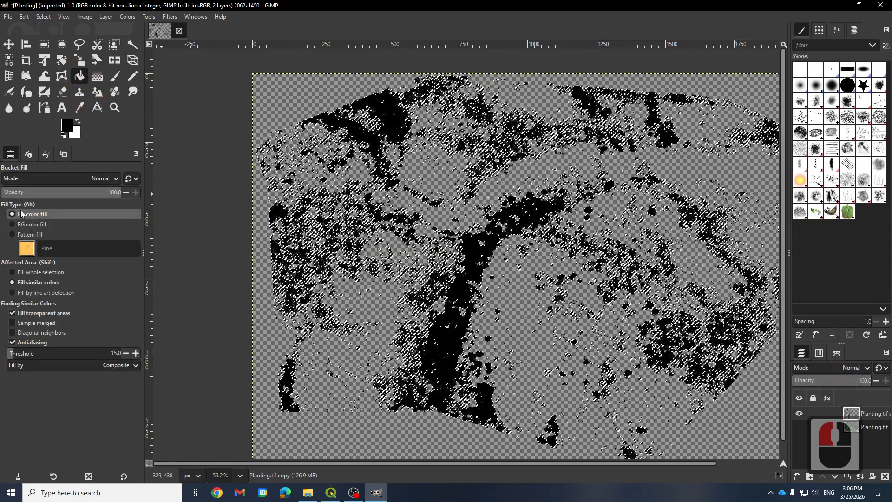
left_click(470, 259)
scroll(474, 259, "up", 15, "ctrl")
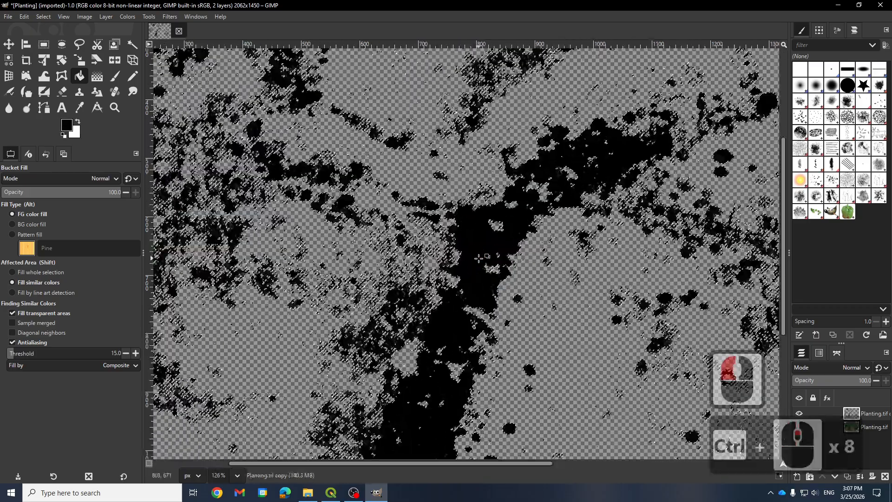
scroll(613, 330, "up", 7, "ctrl")
scroll(557, 316, "down", 14, "ctrl")
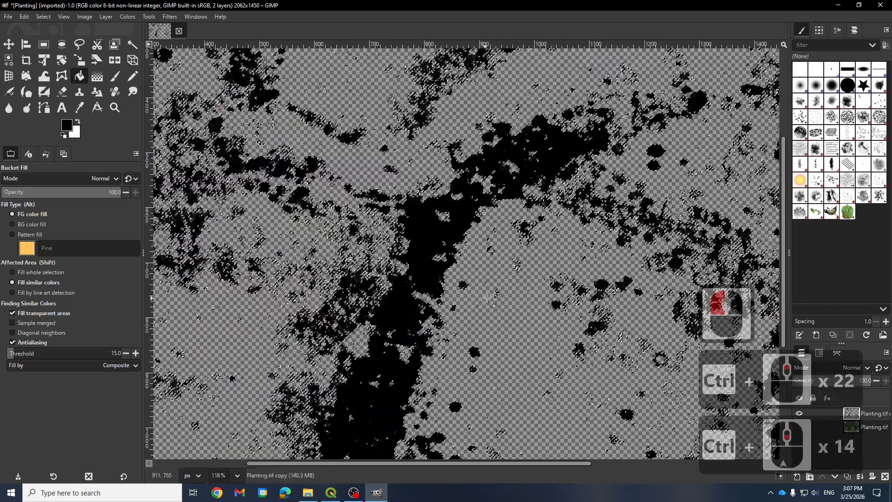
Clear the selection and check the black vegetation fill up close and across the whole image
right_click(494, 301)
left_click(534, 340)
left_click(581, 291)
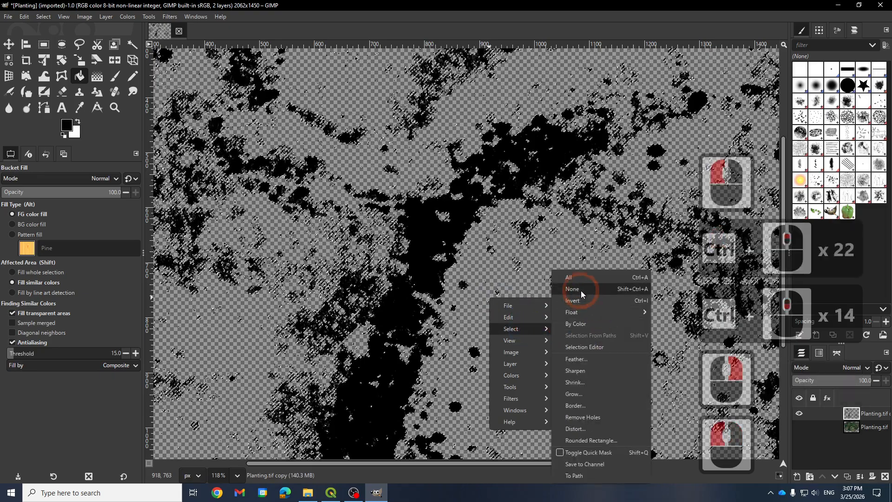
scroll(415, 243, "down", 8, "ctrl")
scroll(328, 214, "down", 7, "ctrl")
scroll(327, 215, "up", 13, "ctrl")
scroll(449, 265, "down", 14, "ctrl")
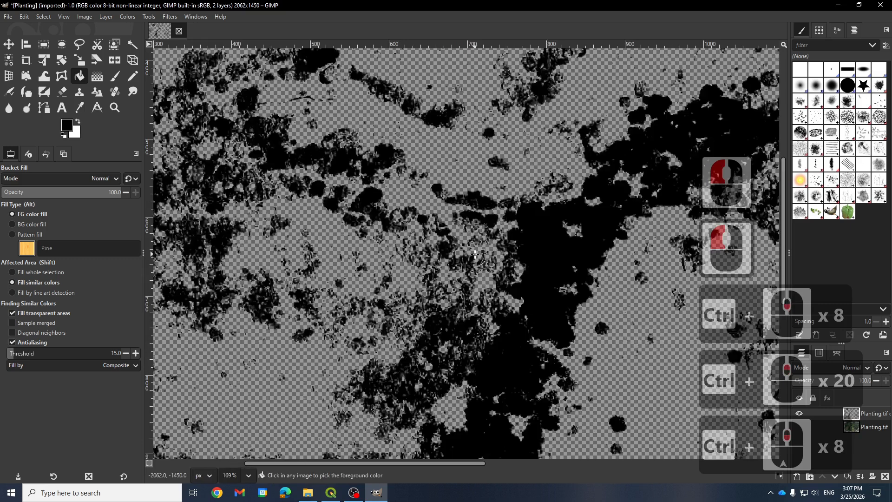
scroll(448, 265, "down", 10, "ctrl")
scroll(532, 222, "up", 4, "ctrl")
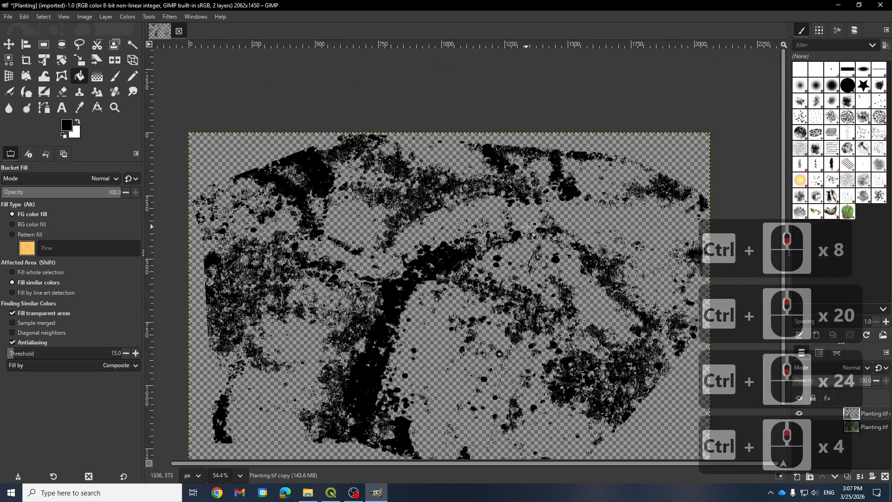
Colorize the Planting.tif copy layer green, picking a color of about 77e42d
left_click(132, 17)
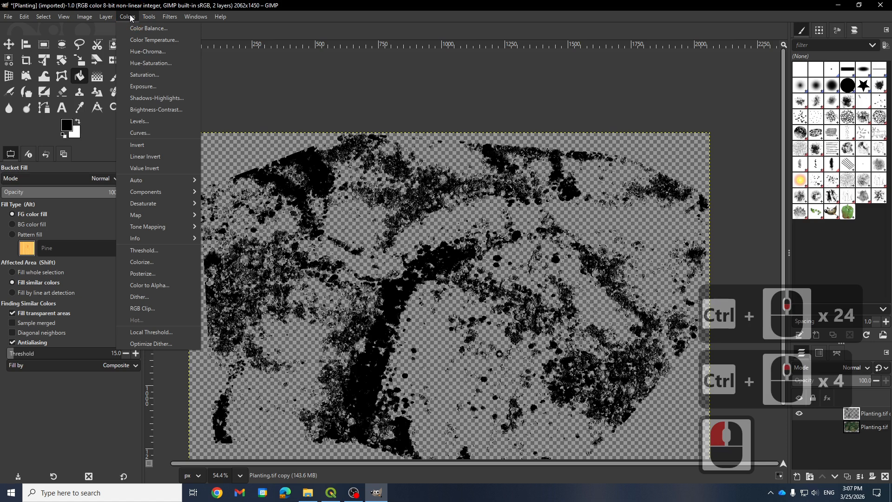
left_click(141, 265)
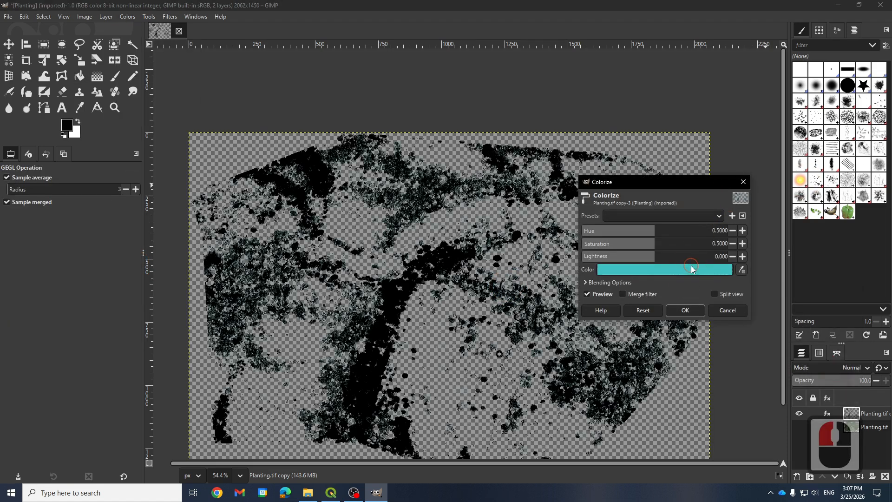
left_click(692, 269)
left_click_drag(588, 236, 607, 191)
left_click(663, 253)
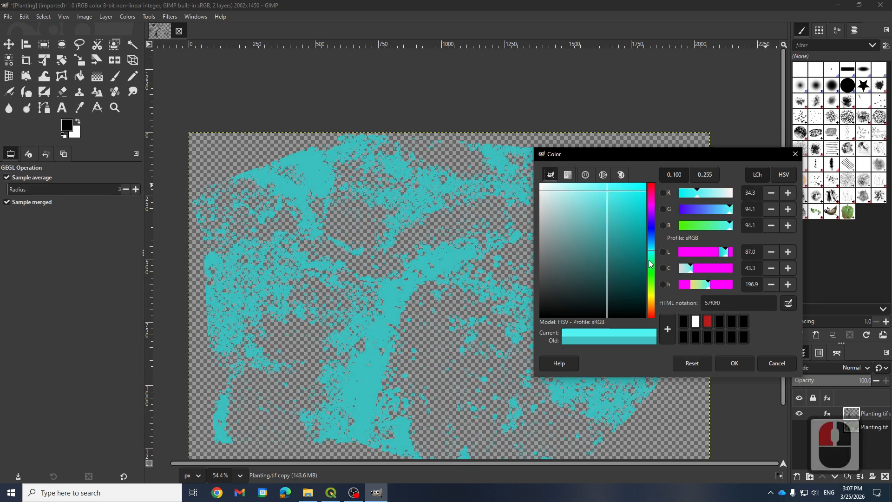
left_click_drag(652, 267, 624, 197)
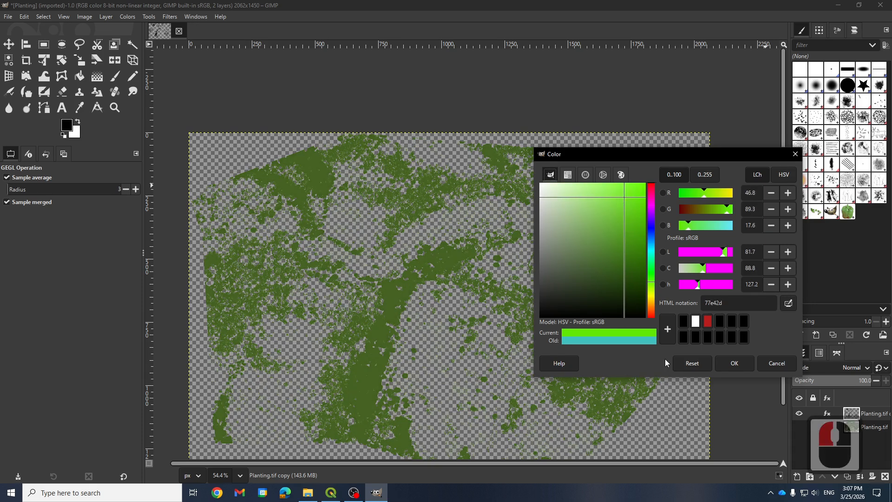
left_click(743, 369)
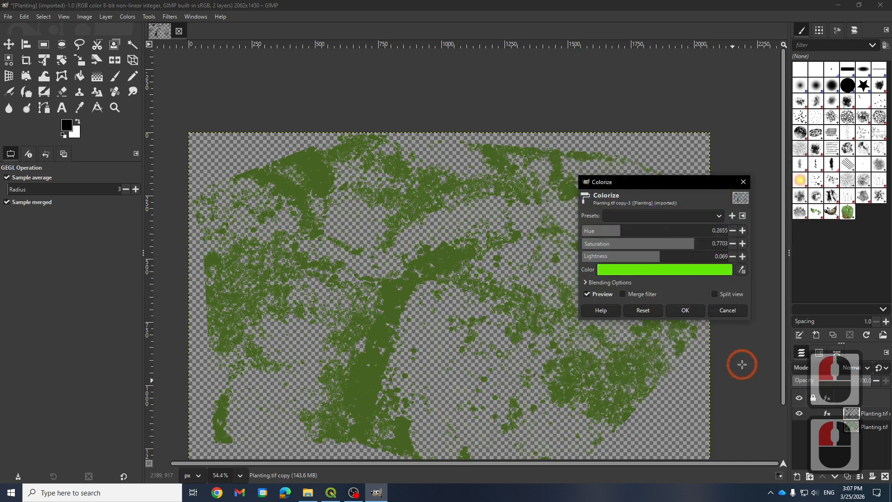
left_click(685, 309)
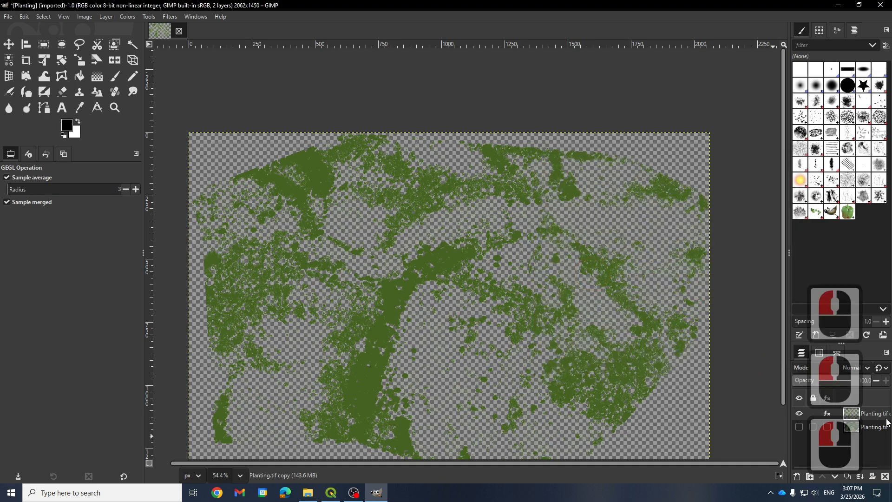
Merge the Colorize effect into the Planting.tif copy layer
left_click(832, 412)
left_click(828, 412)
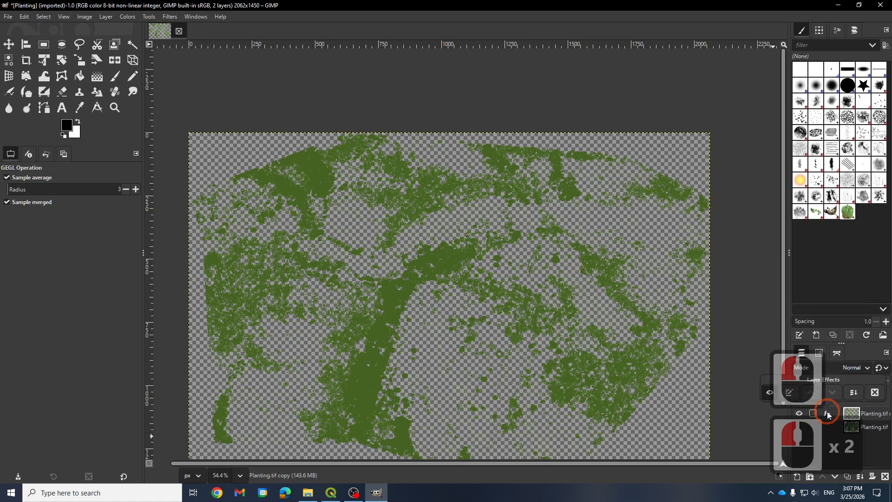
left_click(827, 412)
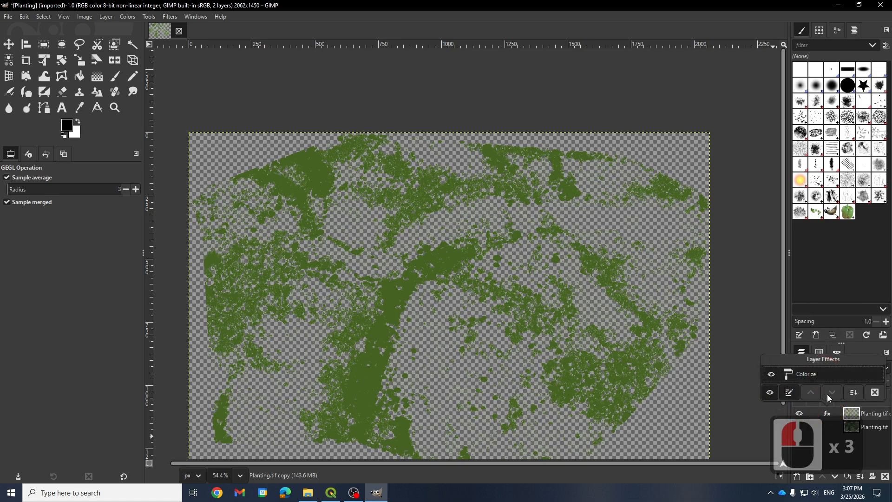
left_click(855, 393)
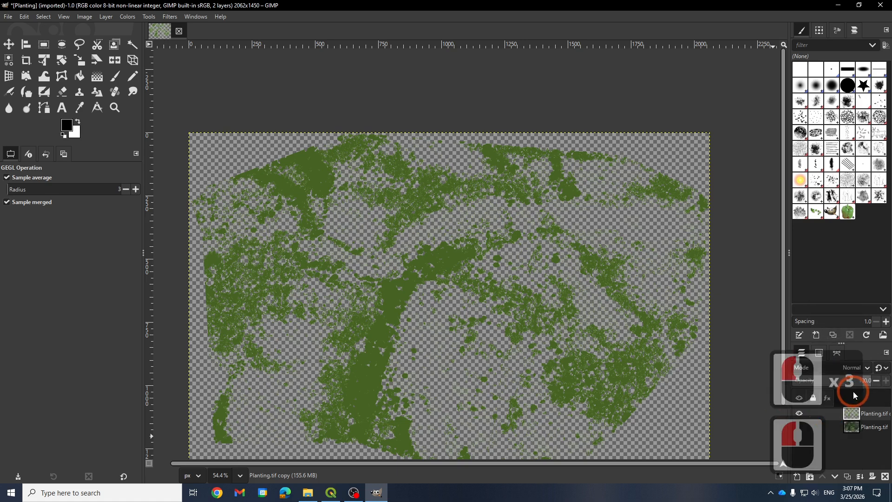
Delete the original hidden Planting.tif layer, keeping only the recolored copy
left_click(856, 430)
left_click(885, 477)
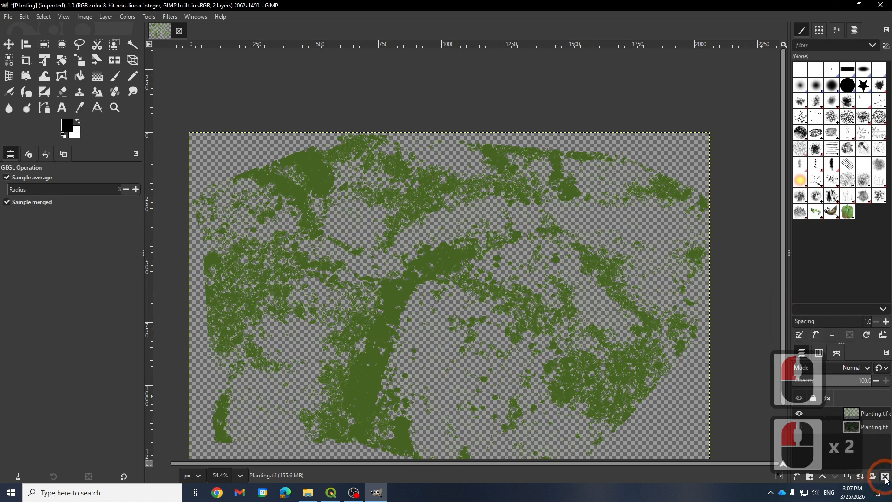
left_click(885, 477)
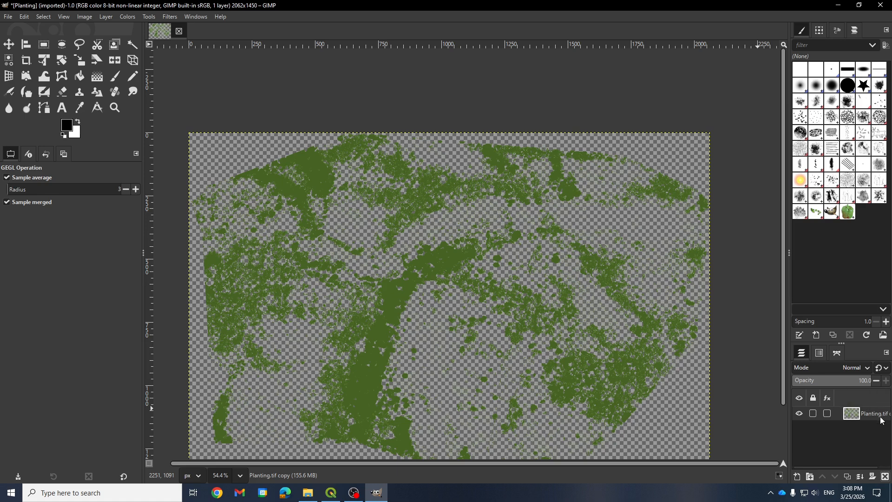
right_click(819, 415)
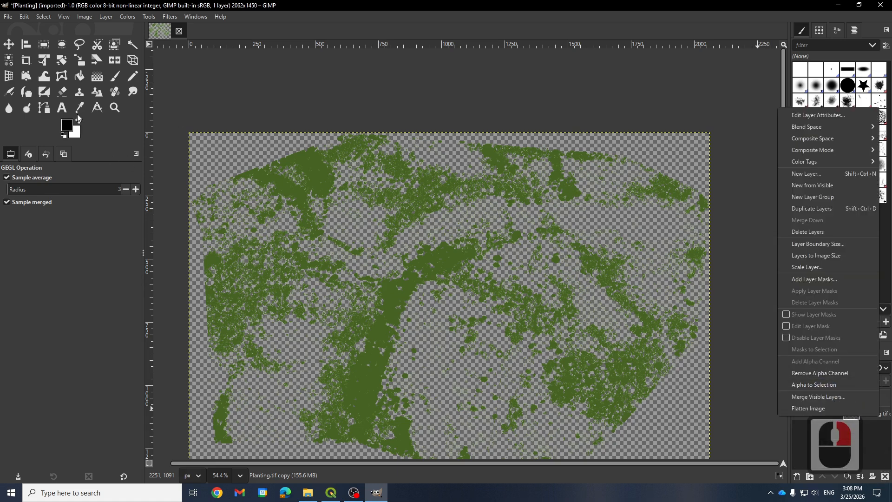
left_click(66, 126)
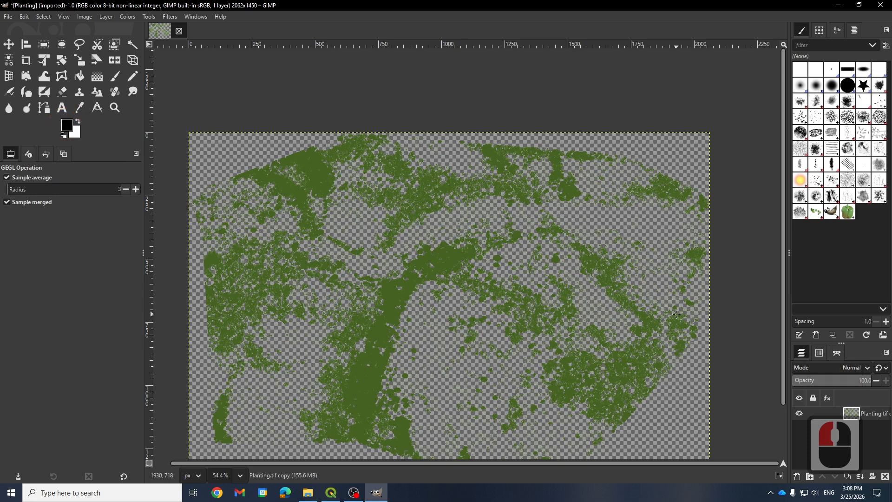
left_click(819, 353)
left_click(817, 461)
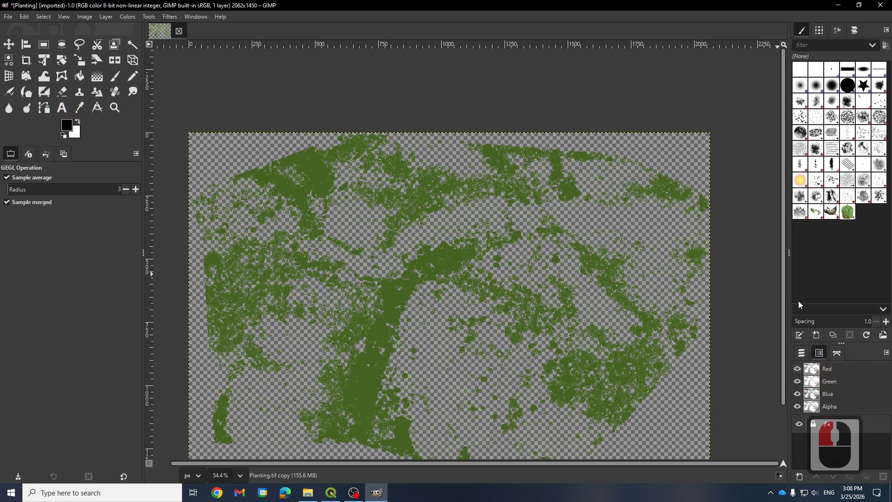
left_click(802, 353)
left_click(542, 382)
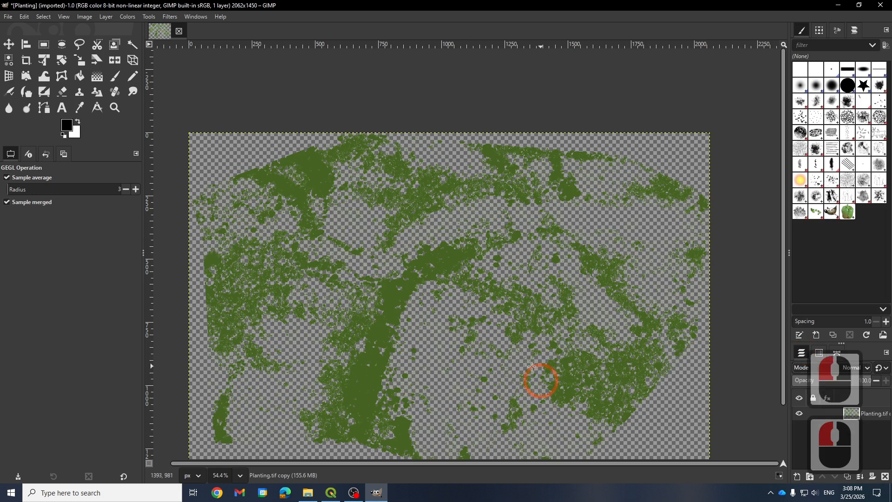
Overwrite Planting.tif with the green vegetation image and switch to QGIS
left_click(9, 17)
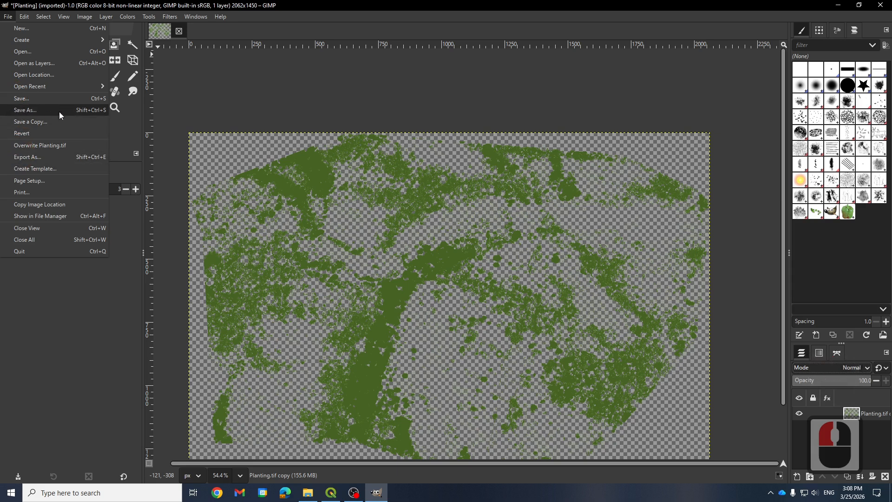
left_click(39, 146)
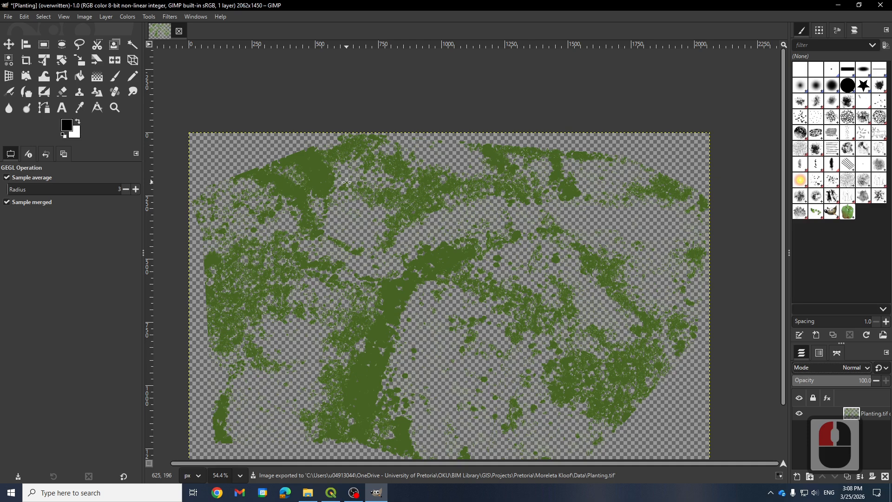
left_click(839, 5)
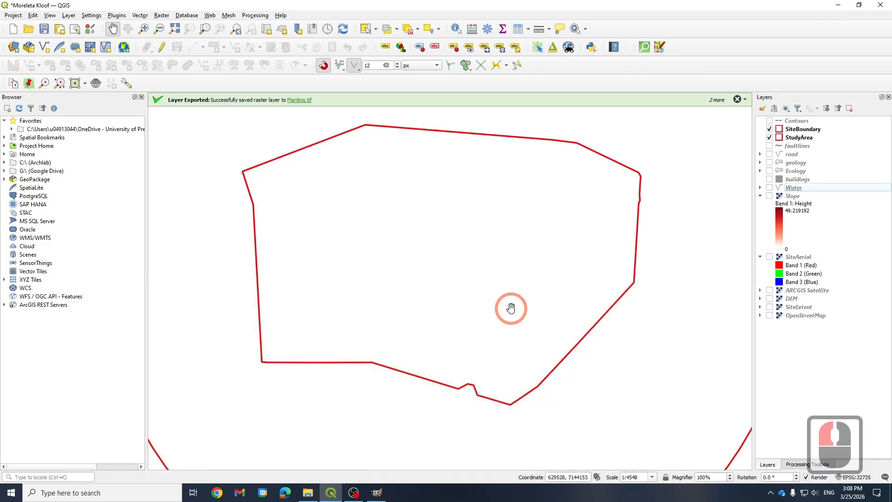
Add the Planting raster from the Moreleta Kloof Data folder to the QGIS map
left_click(305, 491)
left_click_drag(274, 229, 434, 333)
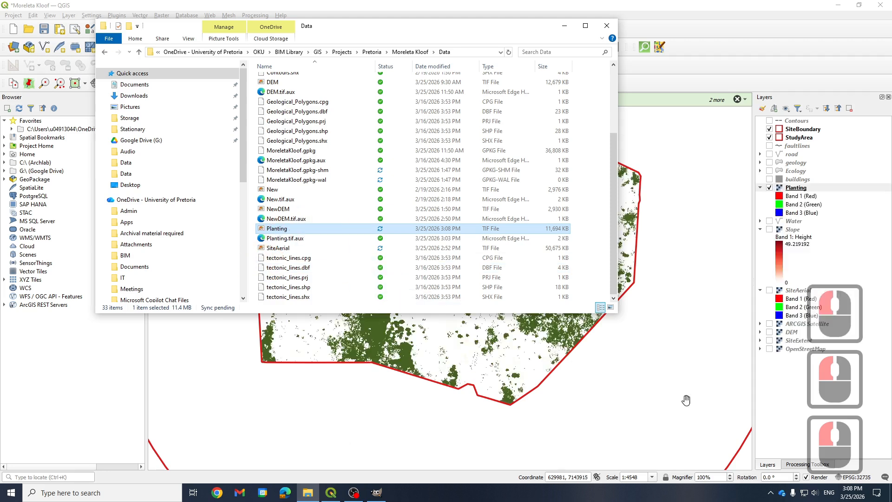
left_click(606, 26)
Examine the green vegetation raster closely in several places within the site boundary
scroll(504, 193, "up", 3)
scroll(533, 255, "down", 2)
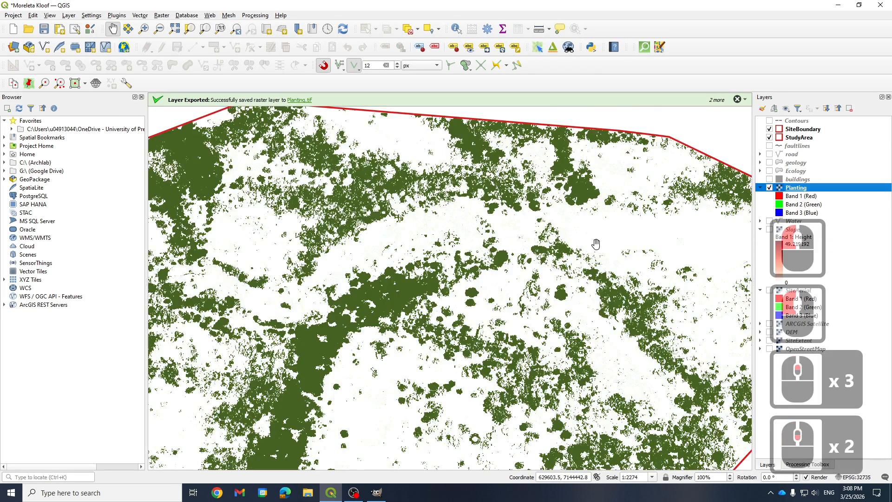
scroll(478, 354, "up", 2)
left_click_drag(486, 241, 547, 170)
scroll(545, 182, "down", 3)
scroll(535, 218, "up", 2)
left_click_drag(385, 263, 478, 207)
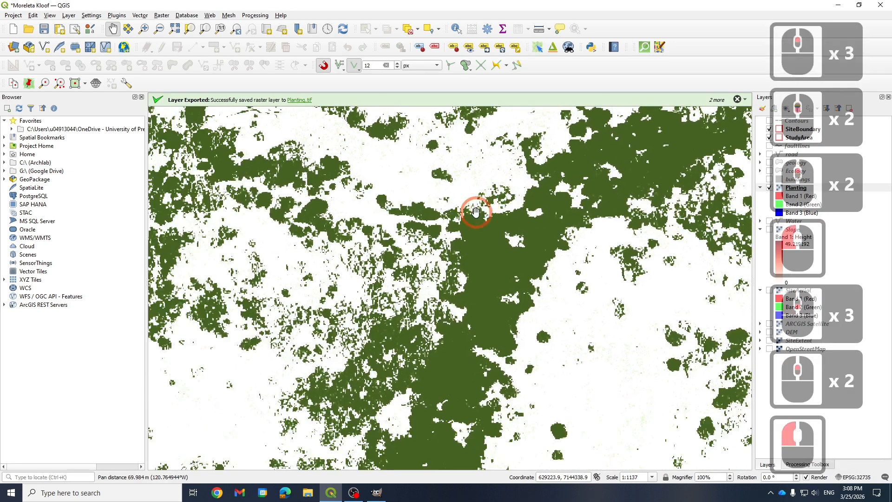
scroll(478, 210, "down", 2)
Set the Planting layer's global opacity to 80 % in its properties and apply it
right_click(798, 189)
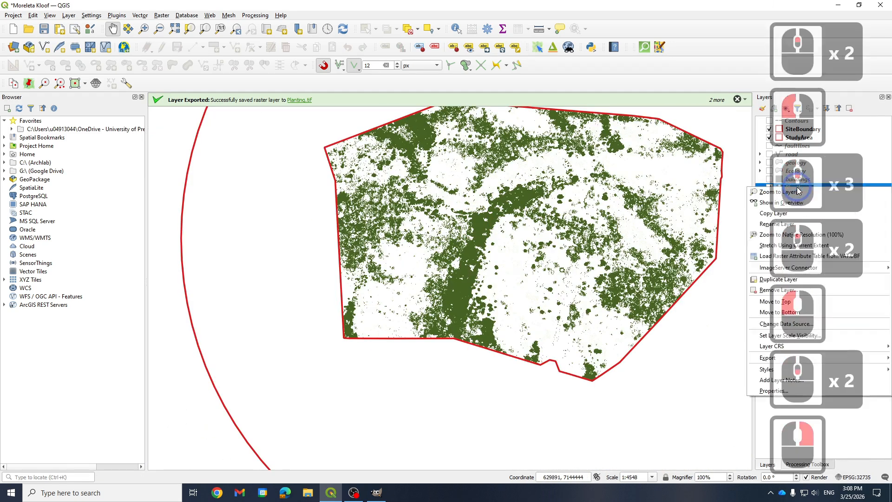
left_click(773, 390)
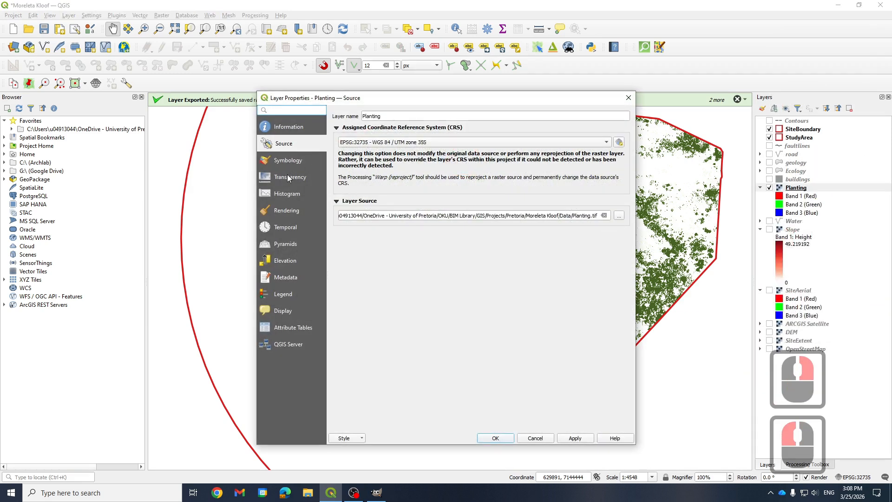
left_click(288, 177)
left_click_drag(599, 124, 570, 123)
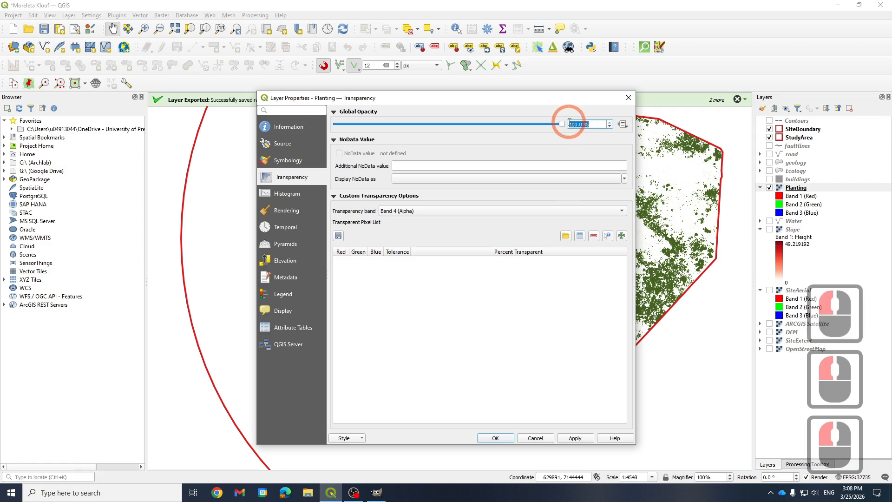
type("80")
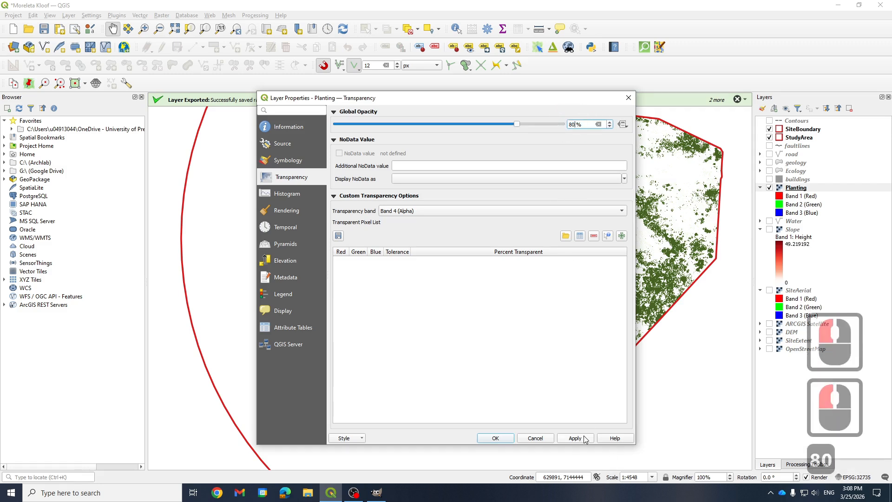
left_click(580, 435)
Set the Planting layer's saturation to 39 in its symbology settings and apply it
left_click(287, 160)
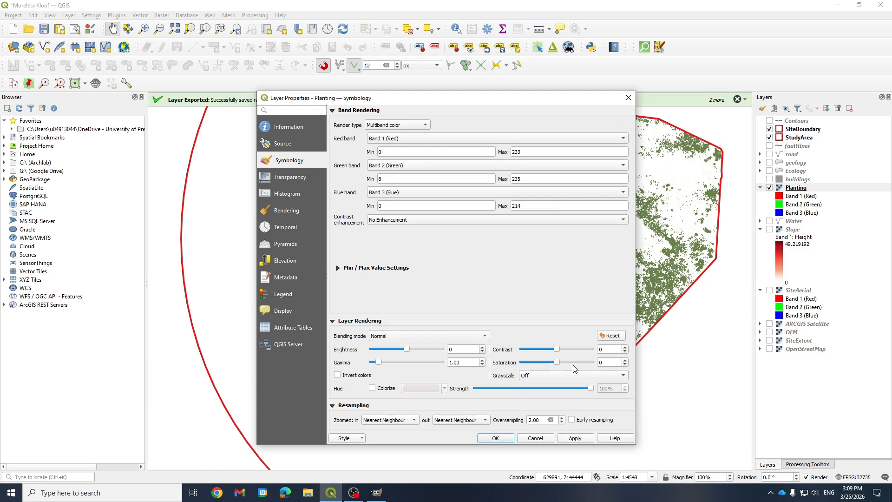
left_click_drag(550, 366, 547, 365)
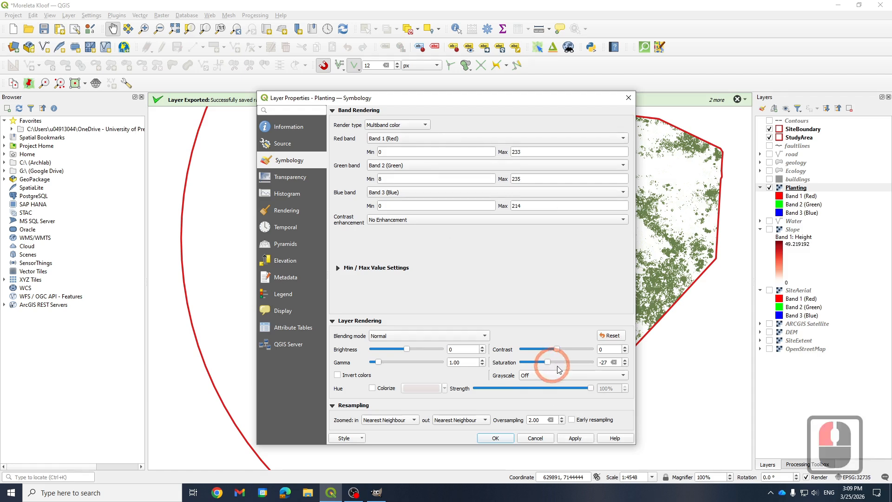
left_click(587, 438)
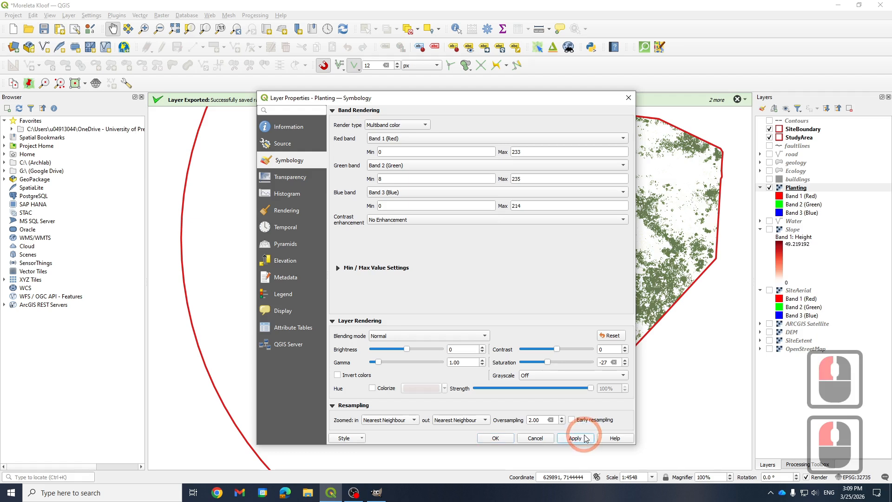
left_click_drag(550, 361, 570, 363)
left_click(569, 440)
left_click(568, 441)
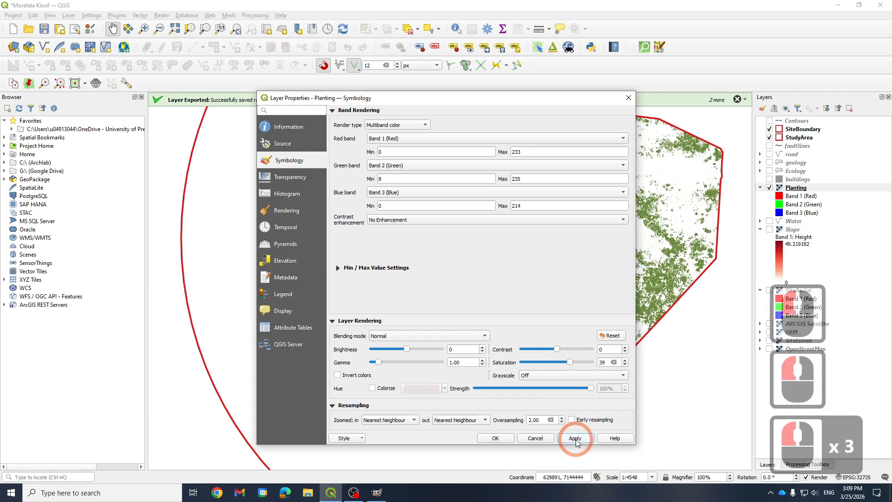
Set the Planting layer's contrast to -35, apply it and close the layer properties
left_click_drag(558, 350, 547, 349)
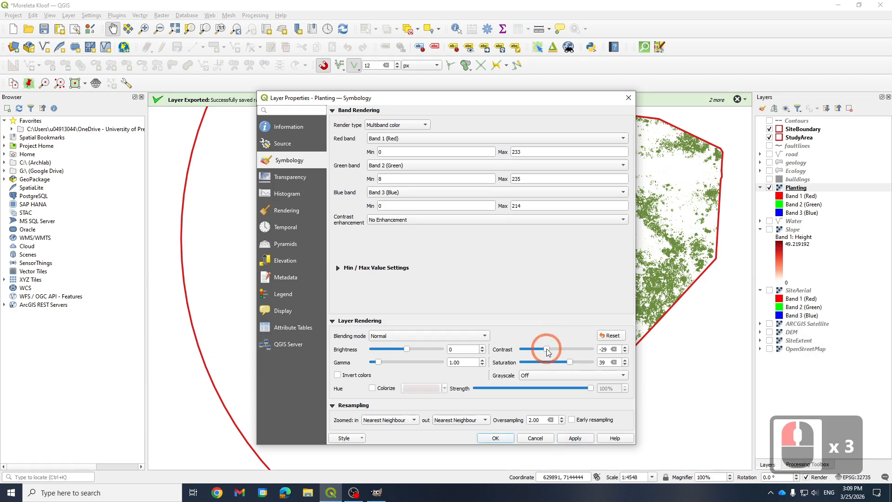
left_click(586, 437)
left_click(581, 439)
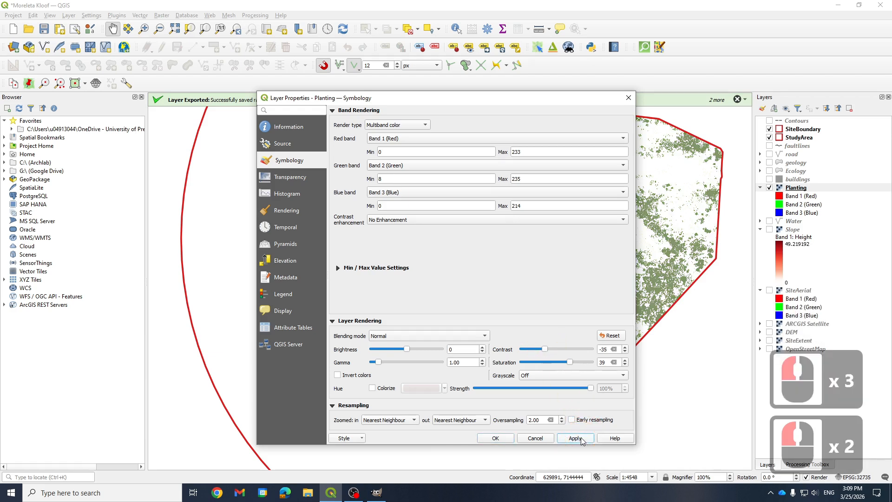
left_click(493, 438)
Show the OpenStreetMap layer beneath the vegetation and move the Planting layer below the Water layer
scroll(598, 223, "up", 2)
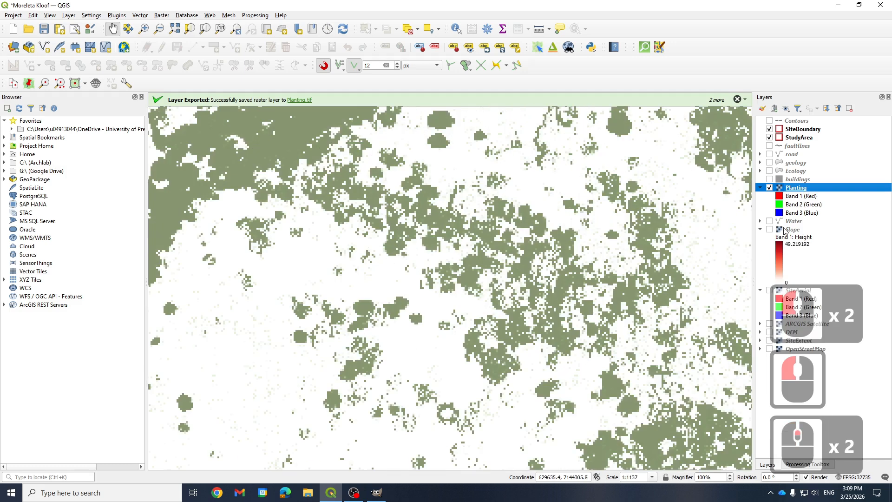
scroll(786, 244, "down", 3)
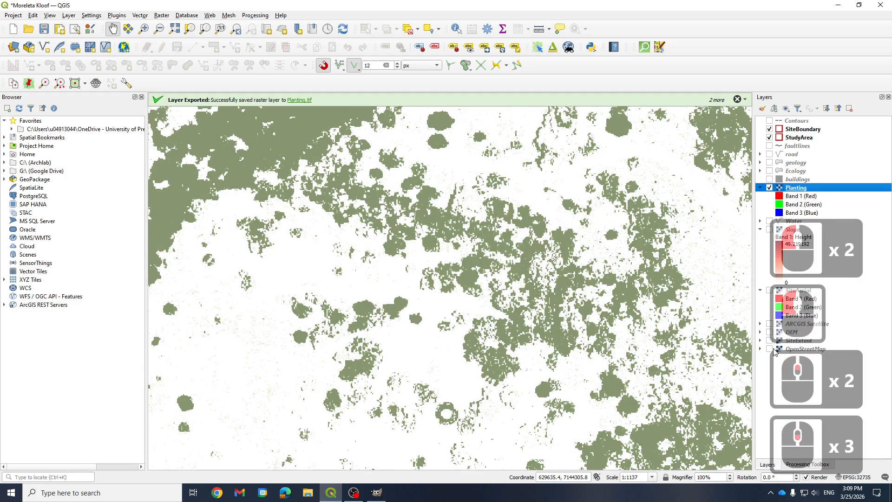
left_click(770, 349)
scroll(535, 246, "down", 5)
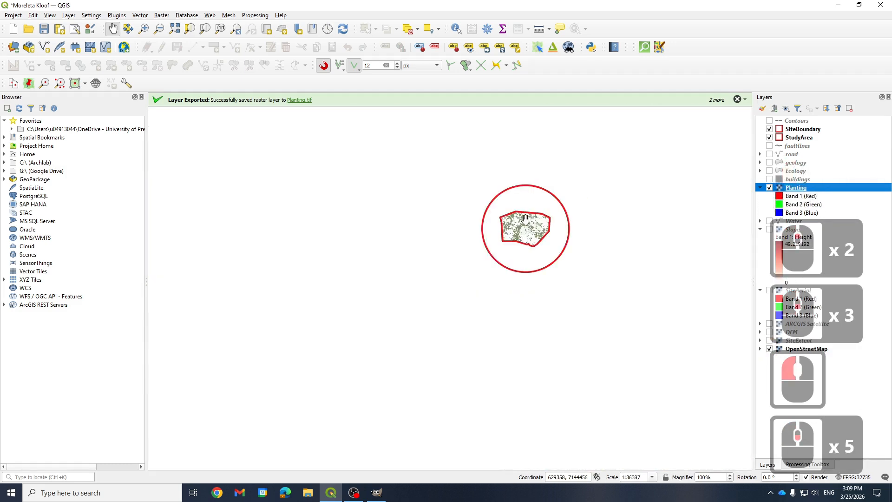
scroll(525, 218, "up", 3)
key("Escape")
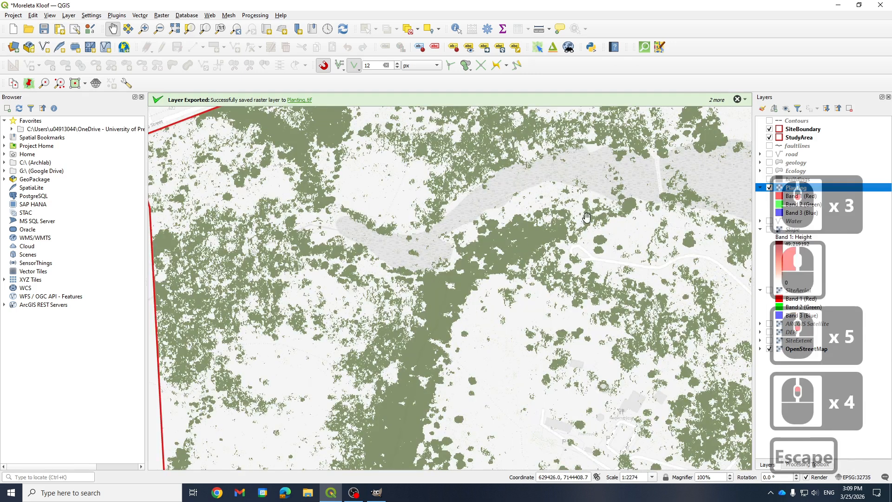
scroll(557, 204, "down", 2)
scroll(557, 205, "up", 1)
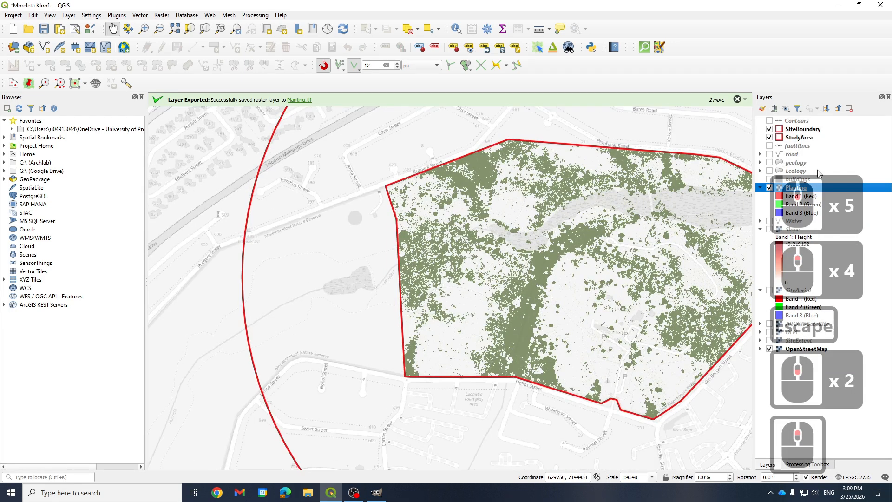
left_click_drag(800, 187, 804, 225)
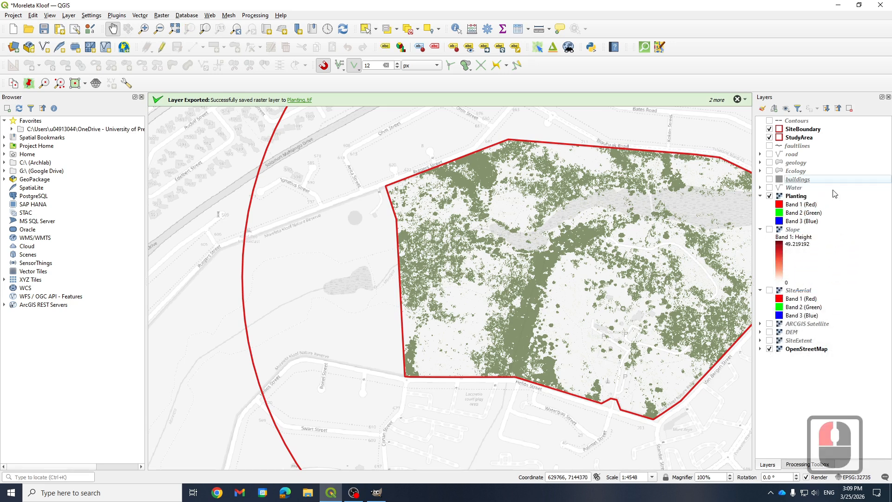
Show and hide the buildings layer to compare it with the vegetation, leaving it hidden
scroll(638, 216, "up", 1)
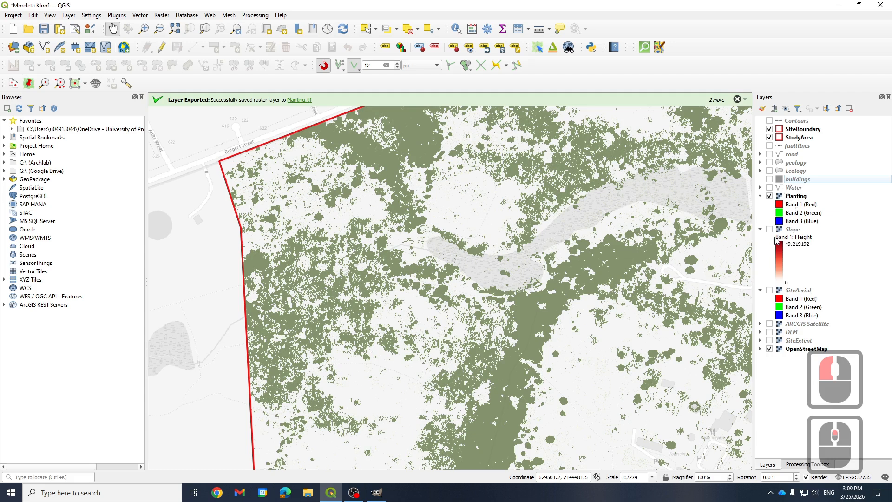
left_click(770, 179)
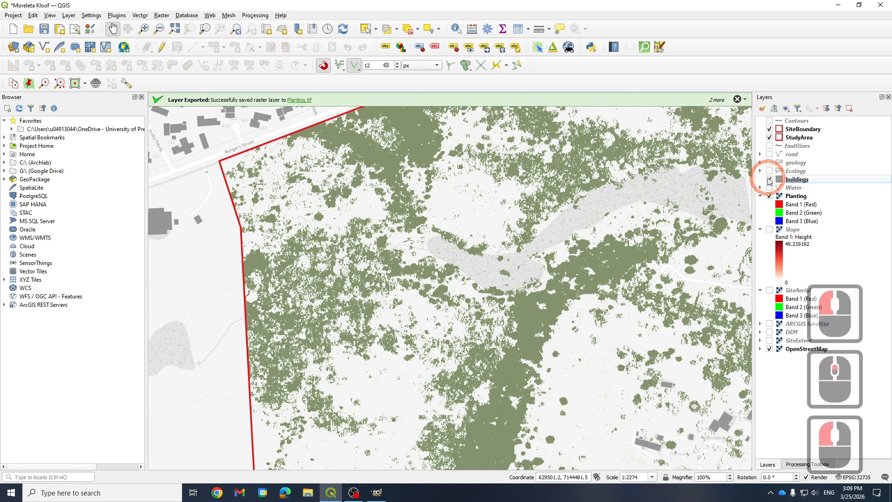
left_click(769, 179)
left_click(769, 180)
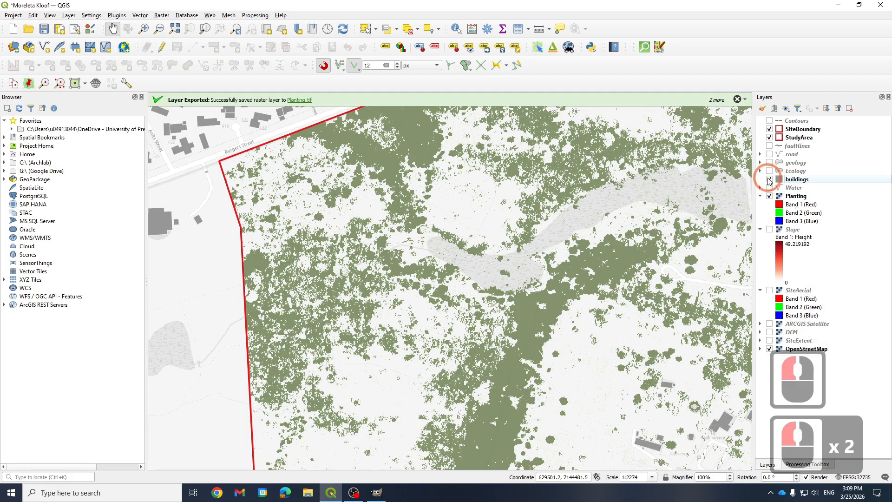
left_click(769, 179)
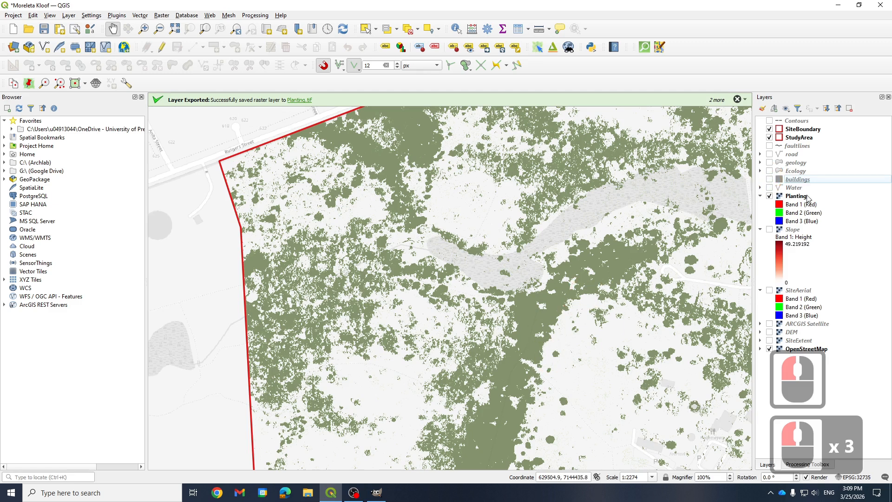
Show the SiteAerial imagery beneath the Planting layer, keeping SiteExtent hidden
scroll(370, 224, "down", 8, "ctrl")
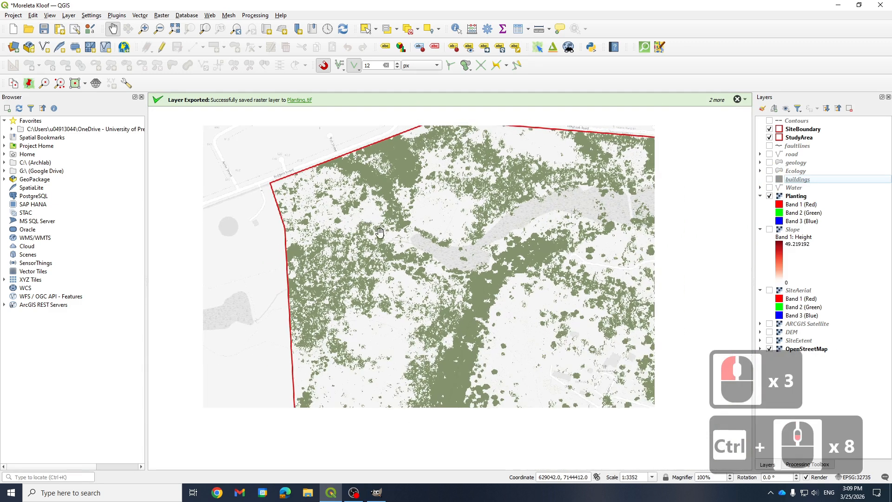
left_click(770, 341)
left_click(770, 341)
left_click(770, 291)
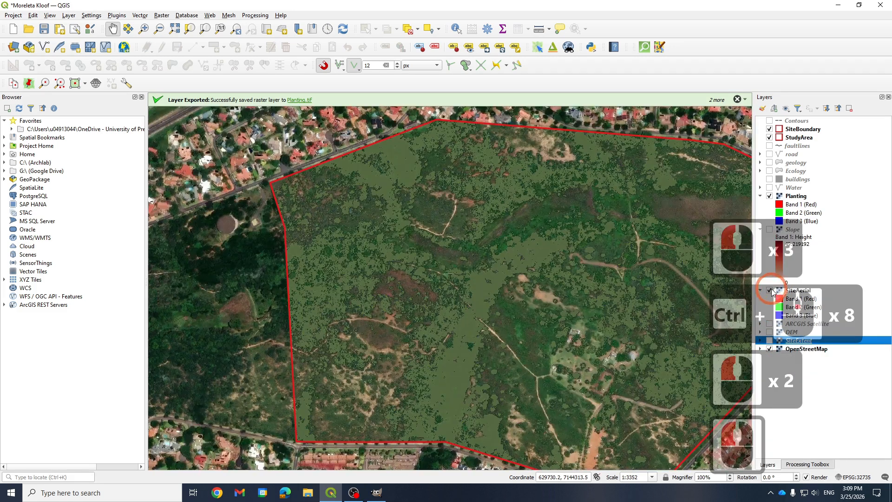
Examine how closely the green vegetation matches the trees on the aerial imagery, up close and across the whole site
scroll(398, 299, "up", 6, "ctrl")
scroll(465, 308, "up", 3)
scroll(417, 281, "down", 17, "ctrl")
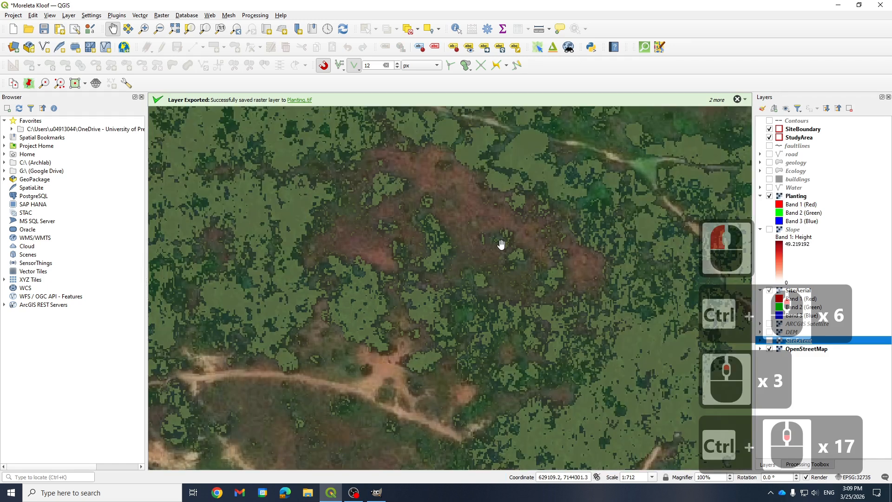
scroll(481, 322, "down", 2)
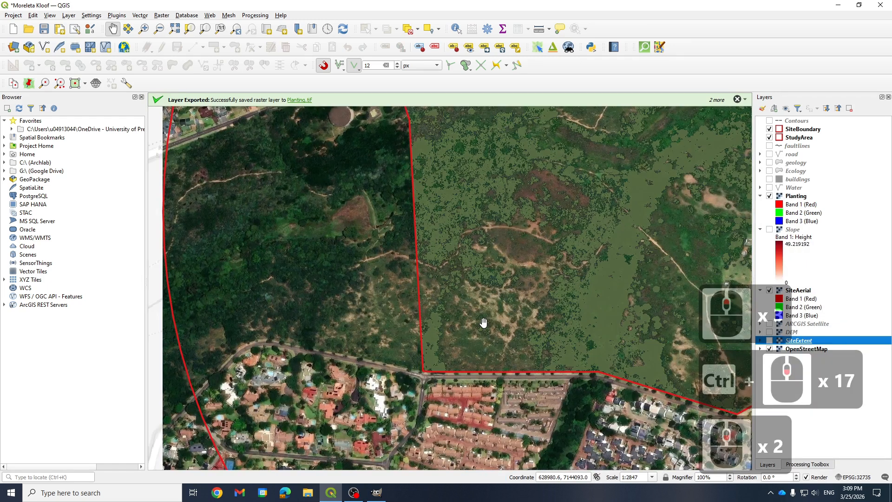
scroll(629, 249, "down", 3, "ctrl")
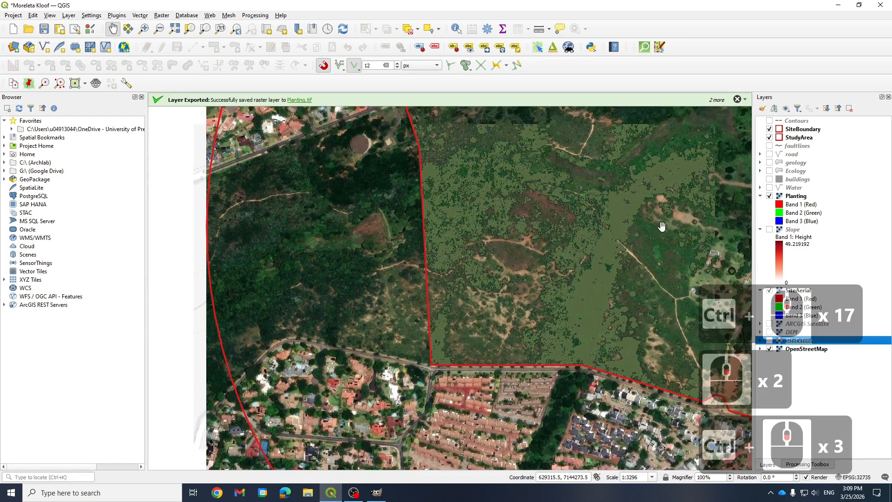
scroll(481, 278, "down", 3)
scroll(481, 278, "down", 1, "ctrl")
scroll(481, 278, "up", 18, "ctrl")
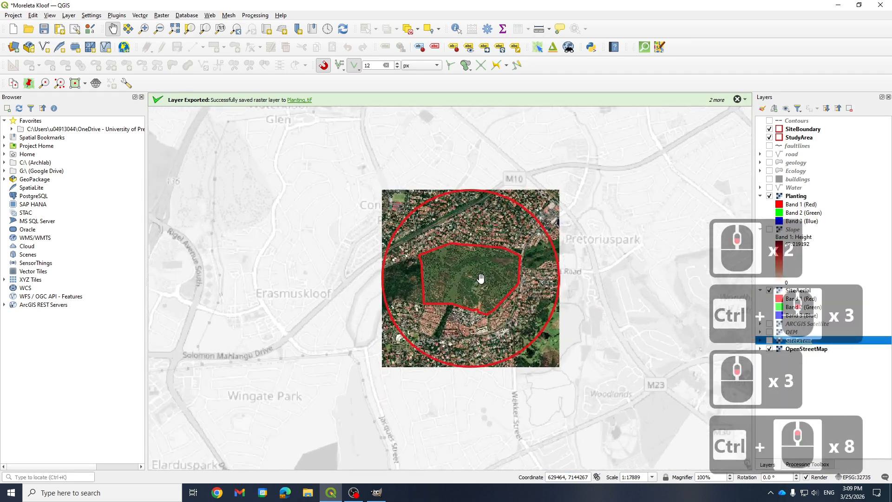
scroll(481, 278, "up", 14, "ctrl")
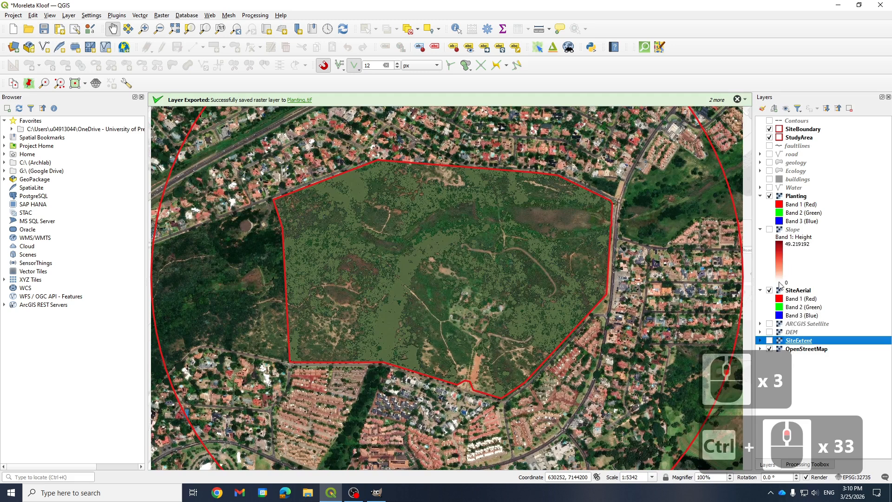
Toggle the Planting layer's visibility to compare it with the aerial imagery, leaving it visible
left_click(770, 196)
left_click(770, 197)
left_click(770, 196)
left_click(770, 196)
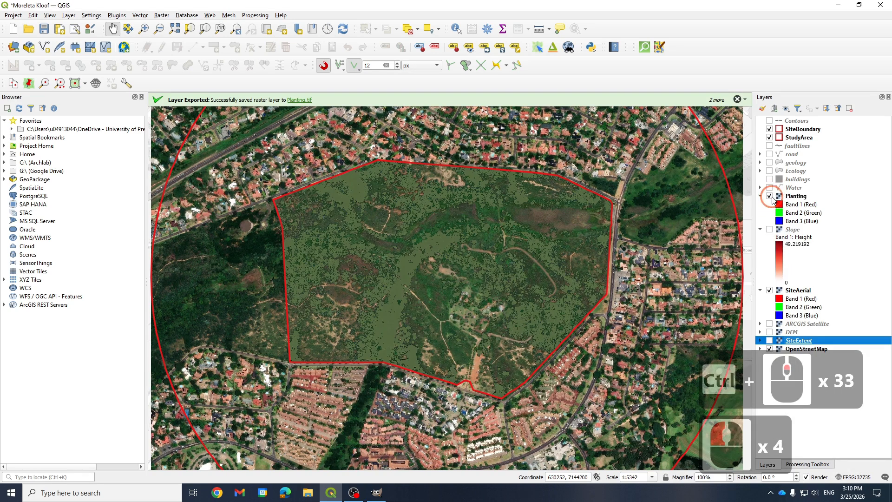
Select the Planting layer, search the Processing Toolbox for "pologon" and clear the search
left_click(797, 197)
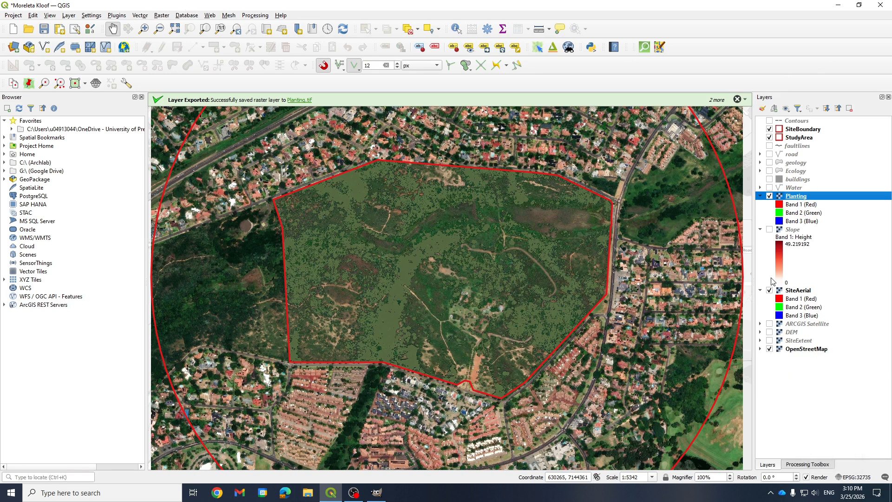
left_click(807, 462)
left_click(767, 122)
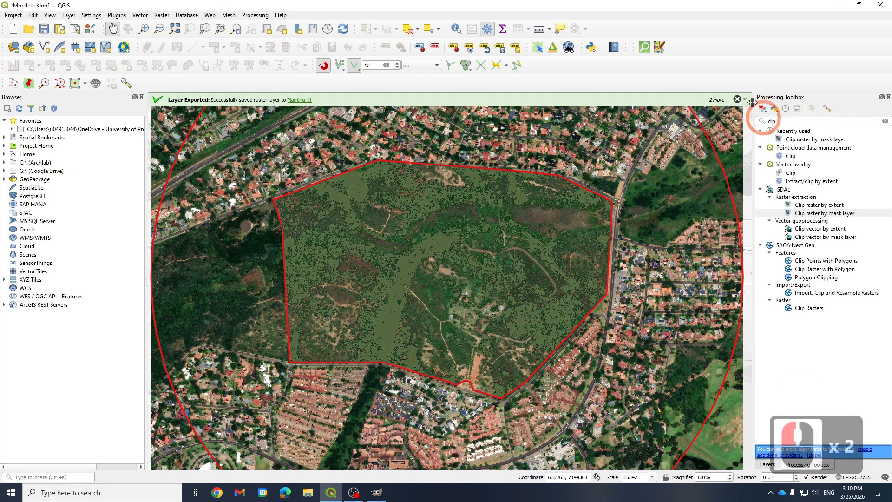
double_click(796, 122)
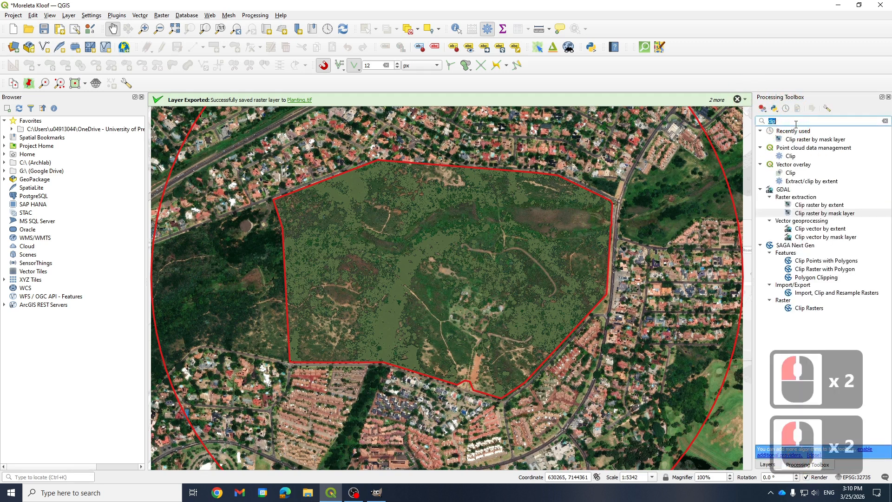
type("pologon")
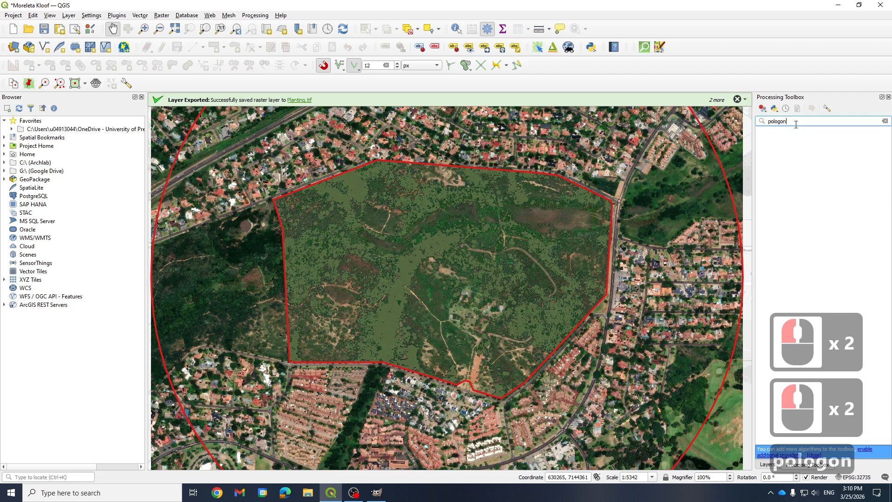
key("BackSpace")
key("BackSpace")
key("BackSpace")
key("BackSpace")
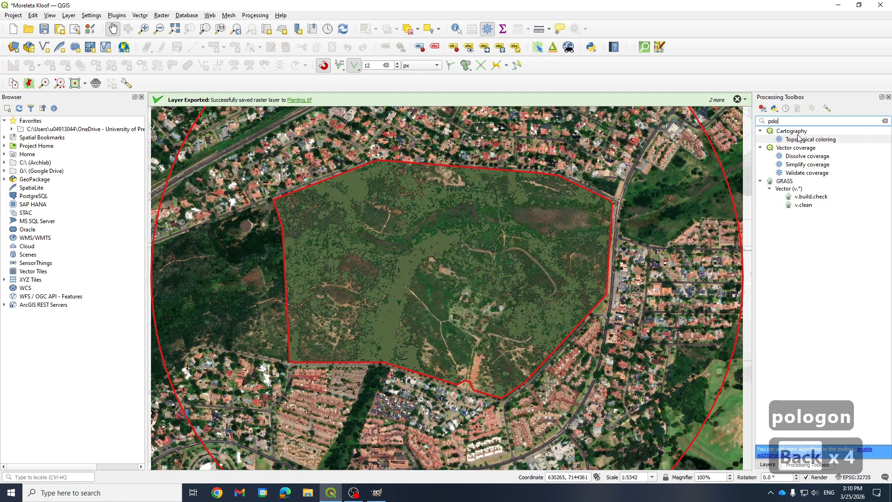
key("BackSpace")
key("BackSpace")
key("BackSpace")
key("BackSpace")
key("BackSpace")
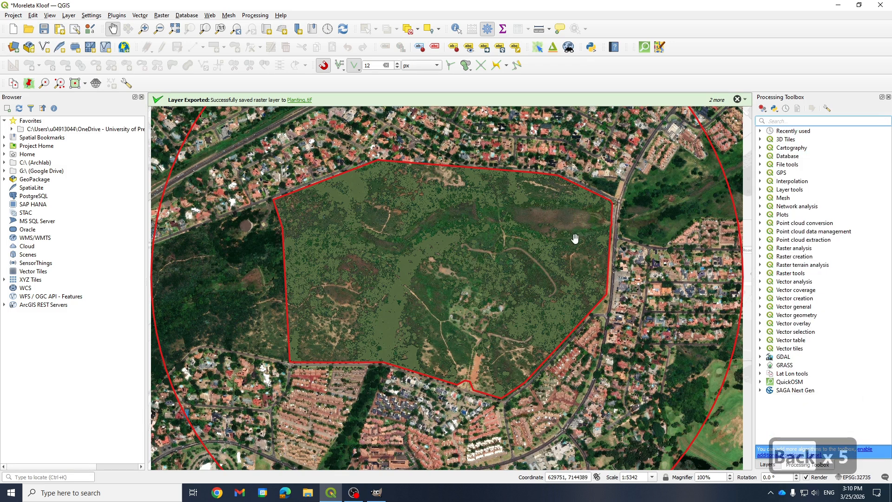
Inspect the vegetation patches around the buildings and footpaths in the southern part of the site
scroll(491, 259, "up", 20, "ctrl")
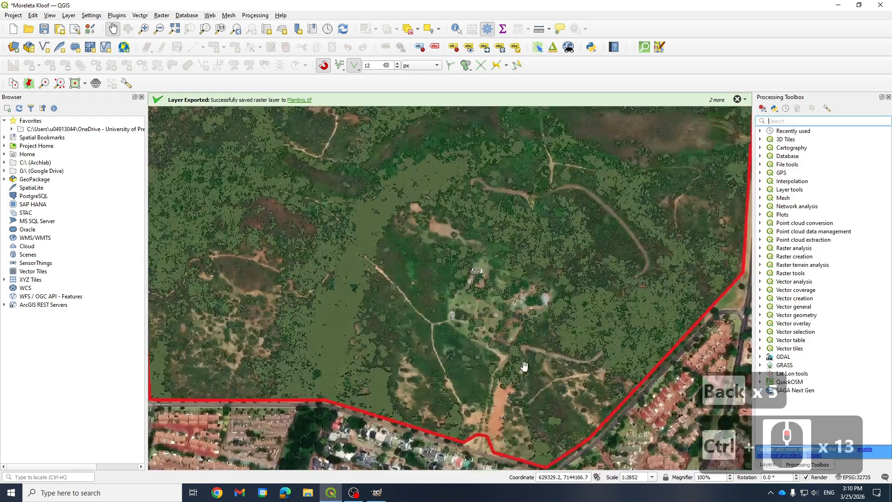
scroll(393, 282, "up", 1, "ctrl")
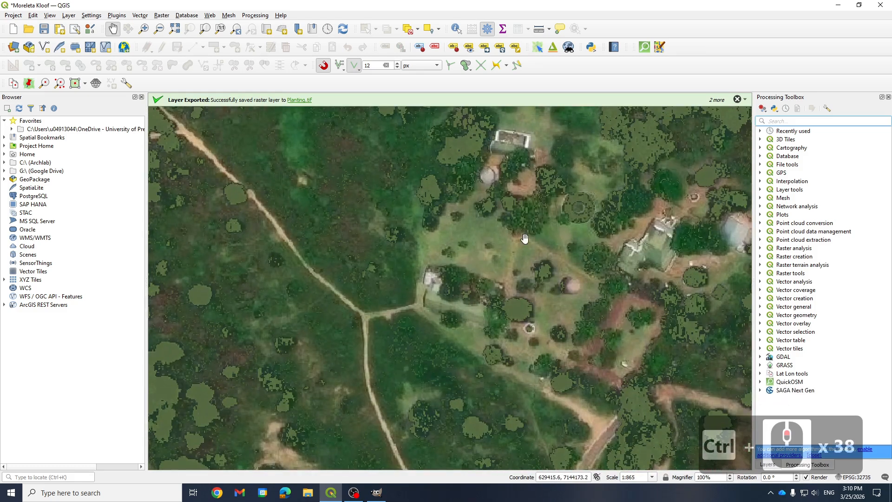
scroll(538, 255, "down", 17, "ctrl")
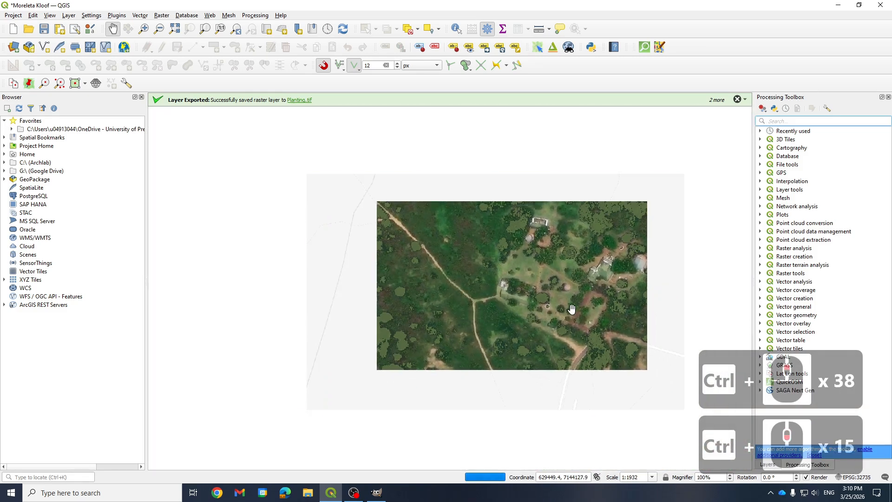
scroll(572, 309, "down", 6, "ctrl")
scroll(474, 274, "down", 2, "ctrl")
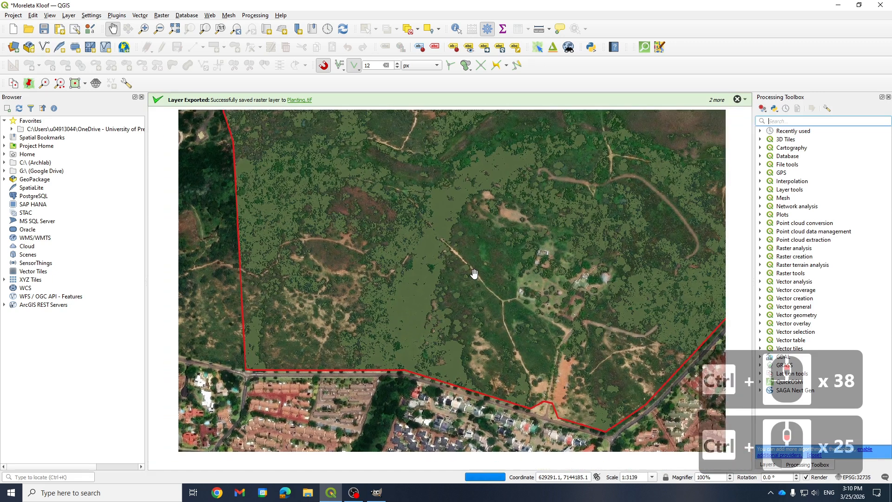
scroll(474, 273, "down", 2, "ctrl")
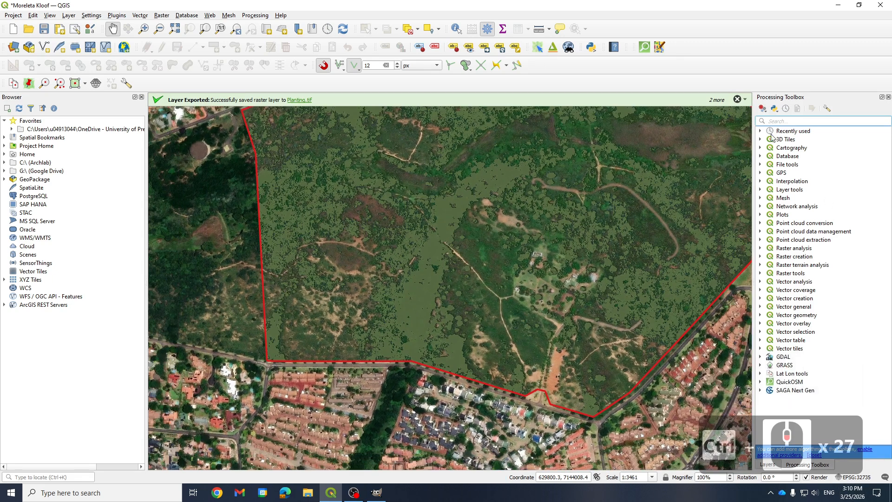